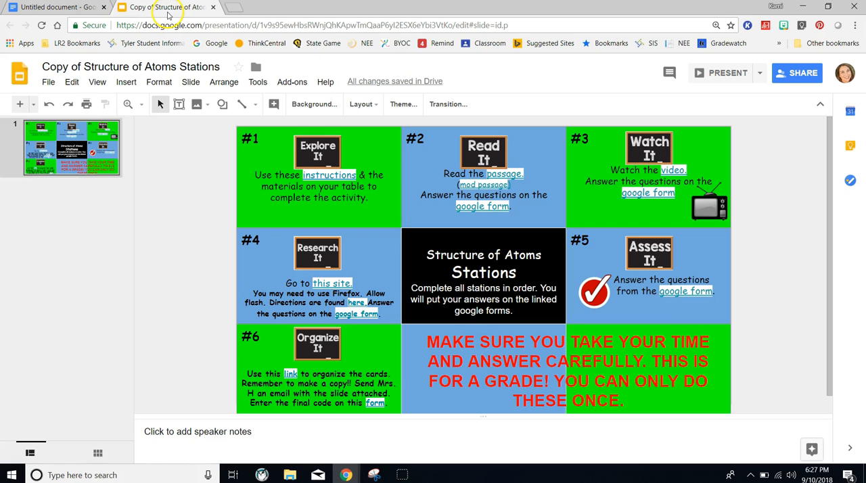
- Bring up the Copy of Atoms Stations (Responses) spreadsheet and look through each station's response sheet, ending on Complete Grades
drag(162, 8, 0, 79)
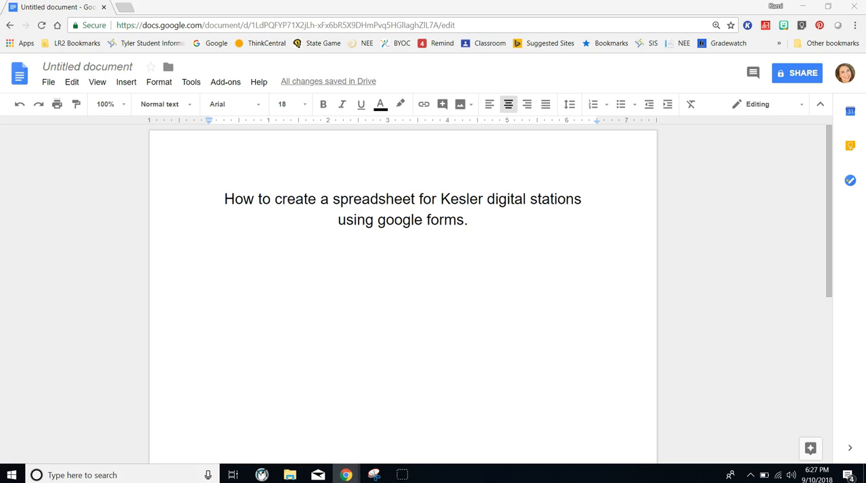
drag(0, 151, 166, 9)
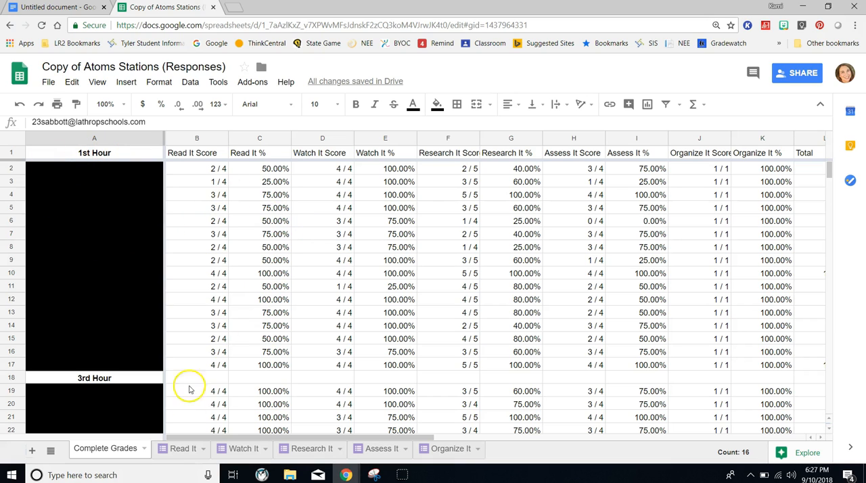
click(184, 449)
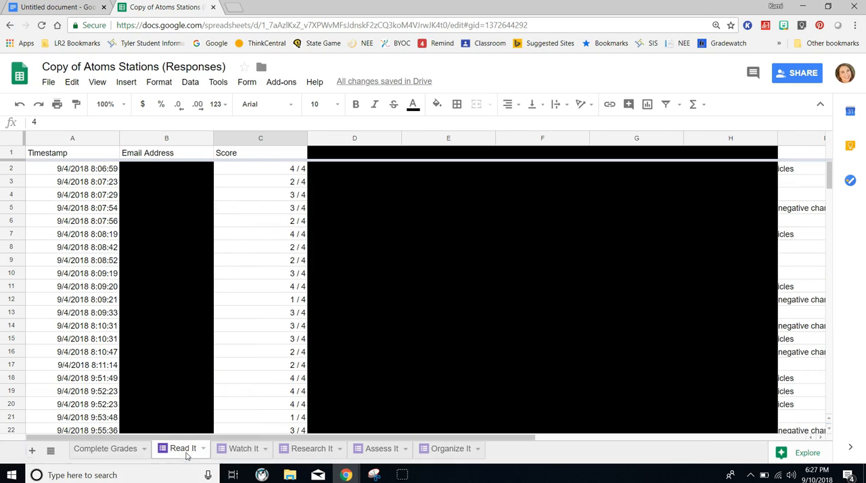
click(245, 450)
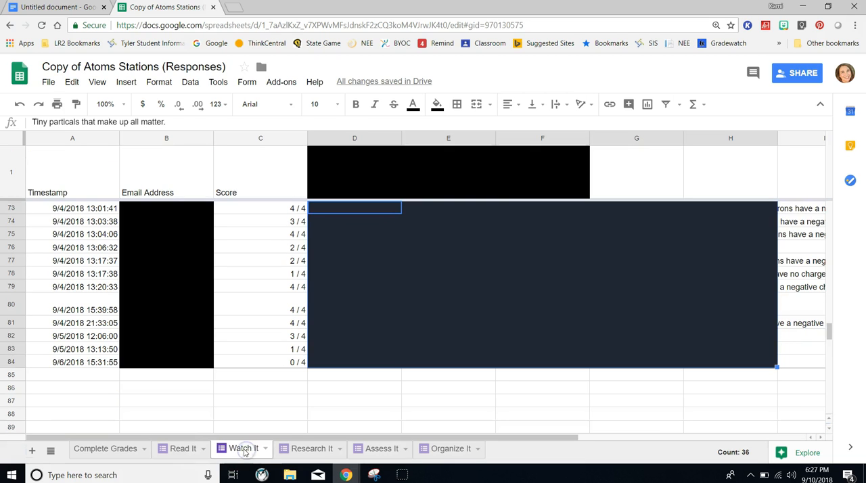
click(297, 450)
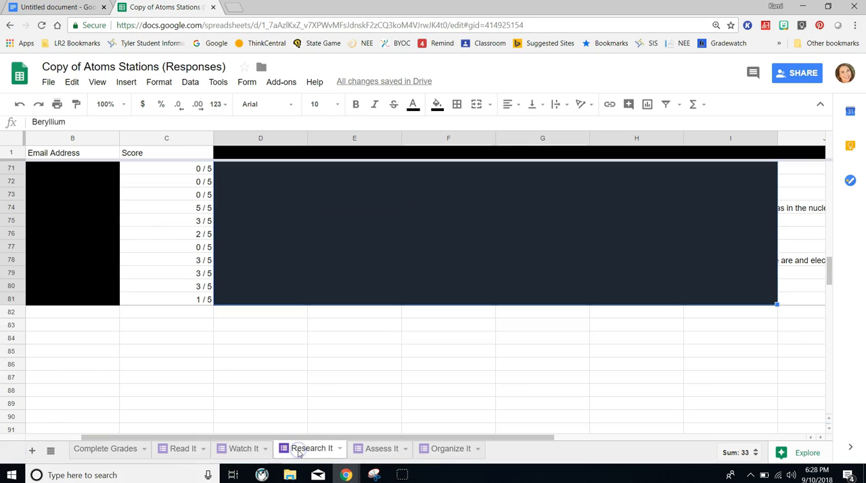
click(382, 450)
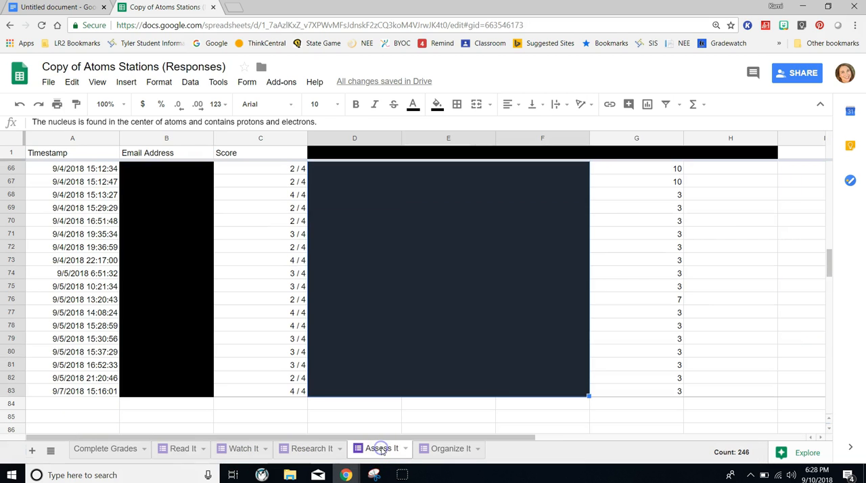
click(430, 449)
click(109, 448)
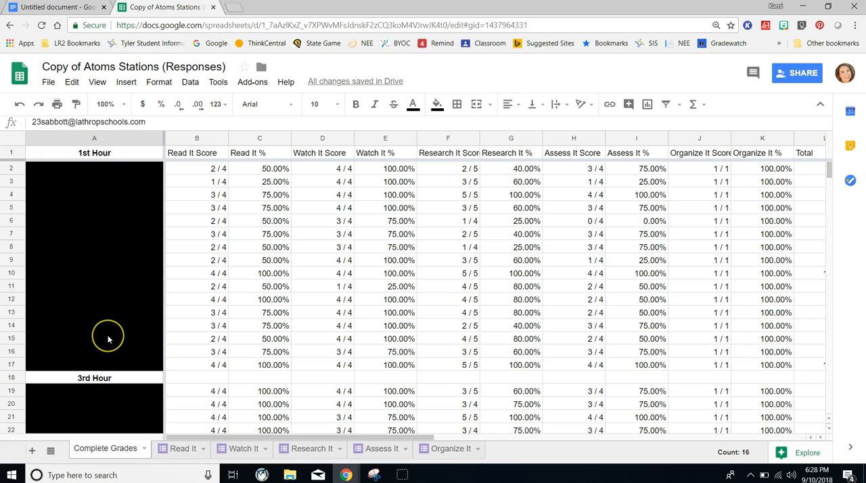
- Inspect the Read It score and percentage formulas in B2 and C2, and view the remaining station columns through Total
click(208, 170)
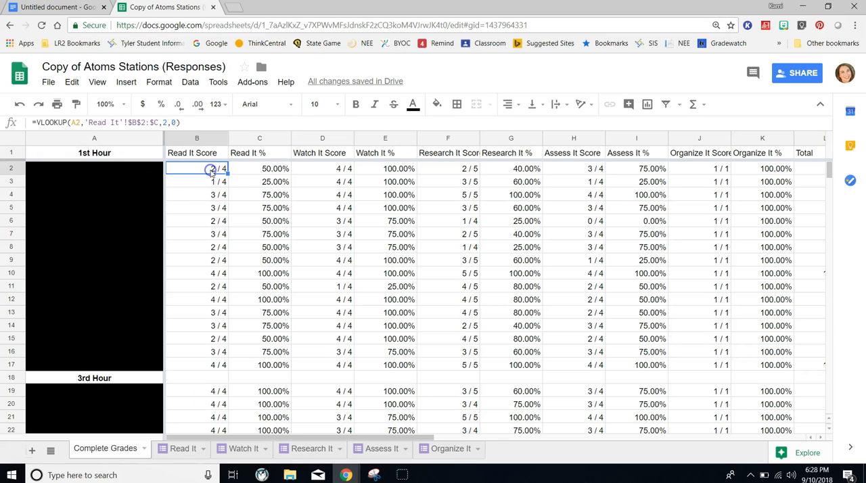
click(251, 173)
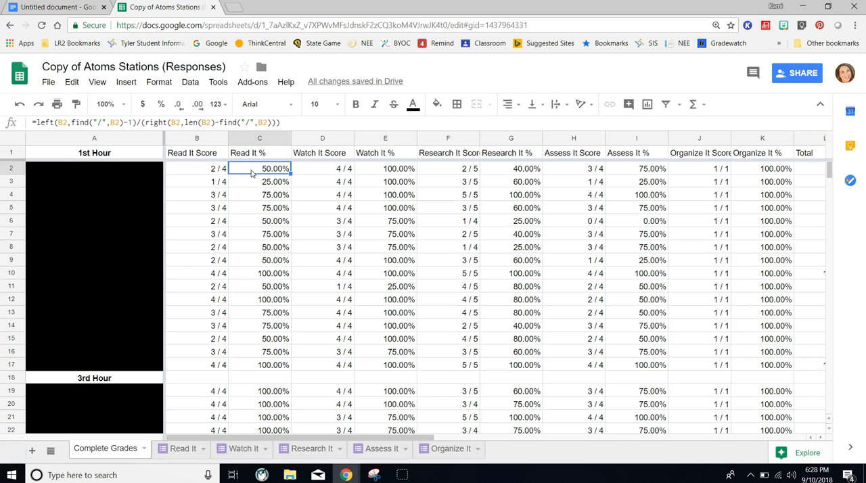
drag(238, 437, 366, 456)
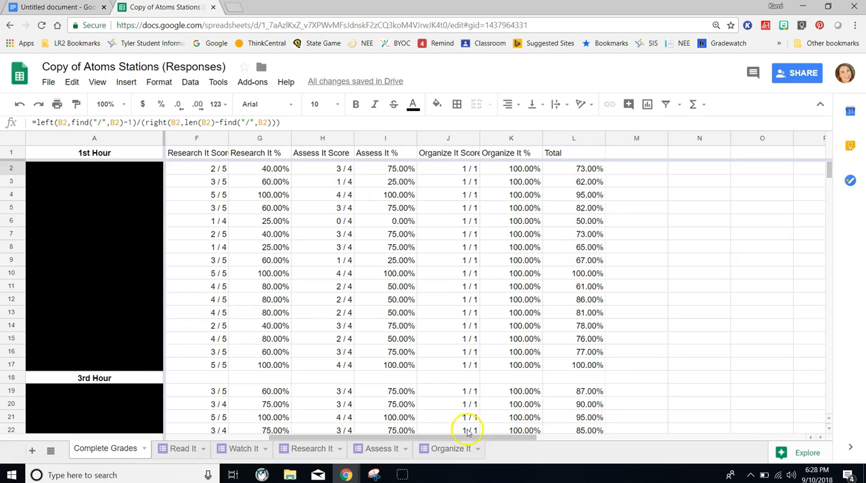
drag(405, 440, 300, 441)
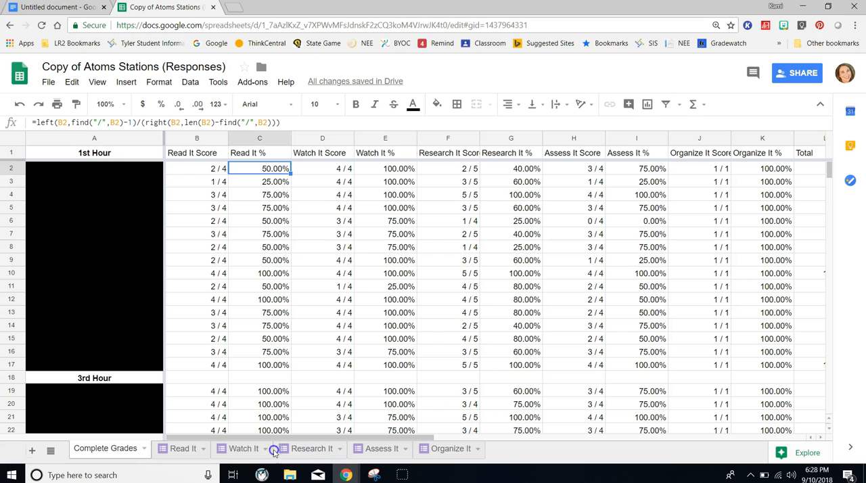
- Review the 1st, 3rd and 4th Hour rows on the Complete Grades sheet, examining the #N/A cells and their error details
scroll(360, 254, down, 7)
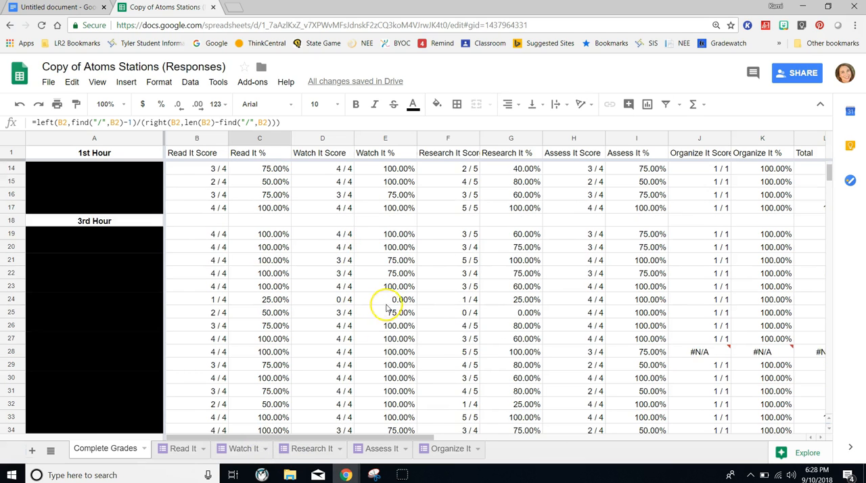
scroll(397, 302, down, 1)
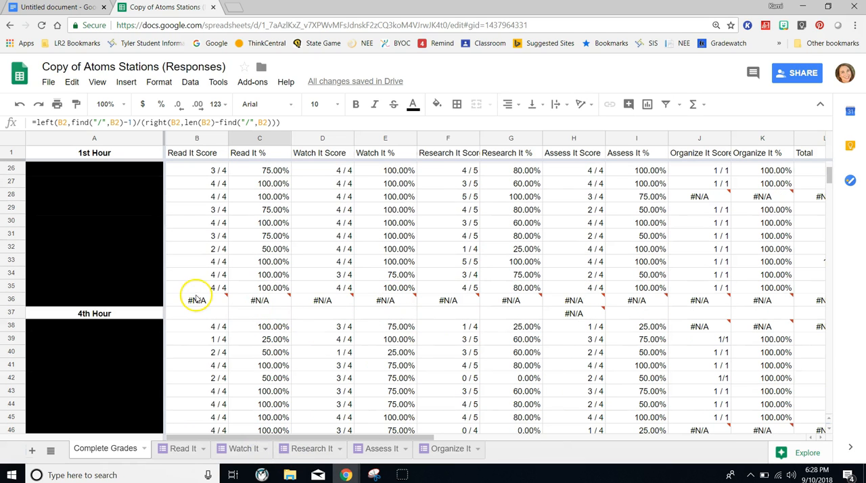
mouse_move(577, 301)
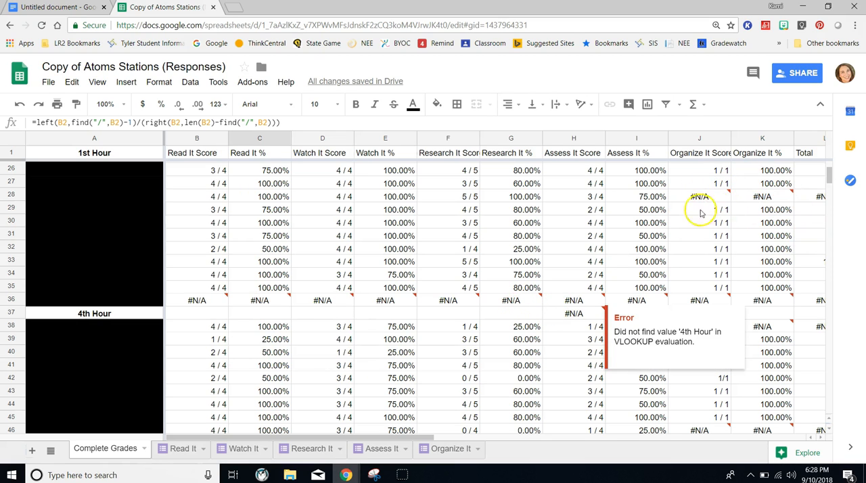
scroll(512, 227, down, 2)
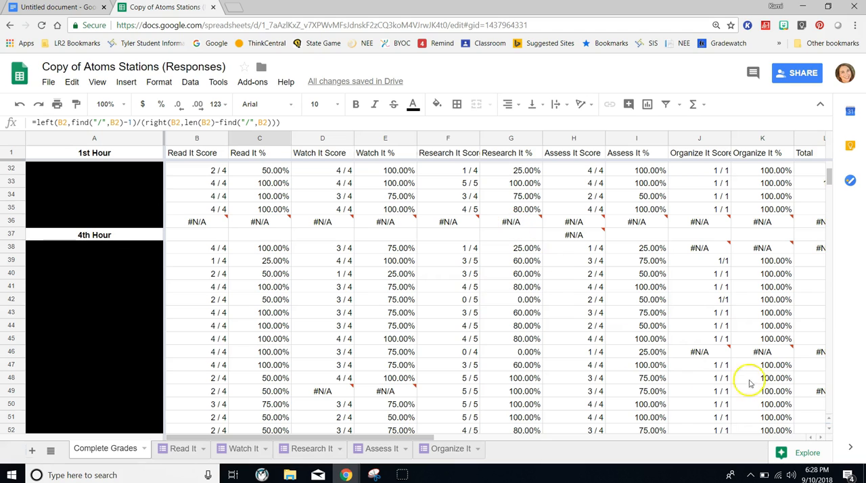
scroll(532, 282, down, 1)
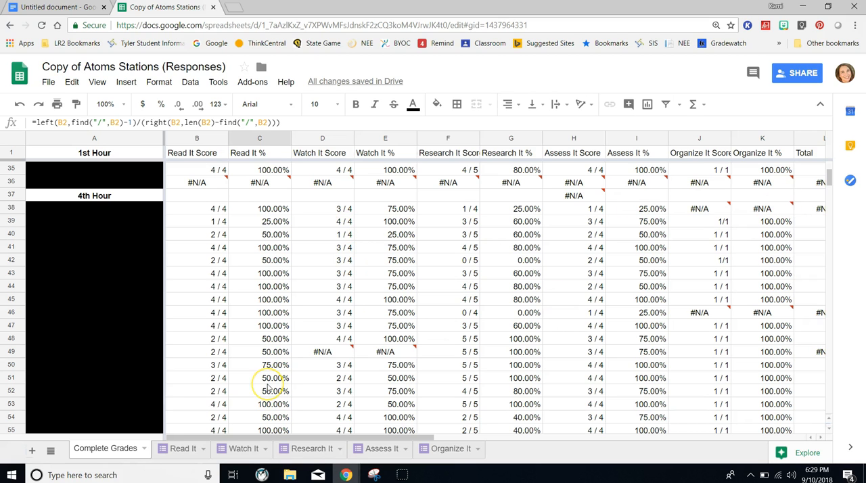
scroll(269, 388, up, 4)
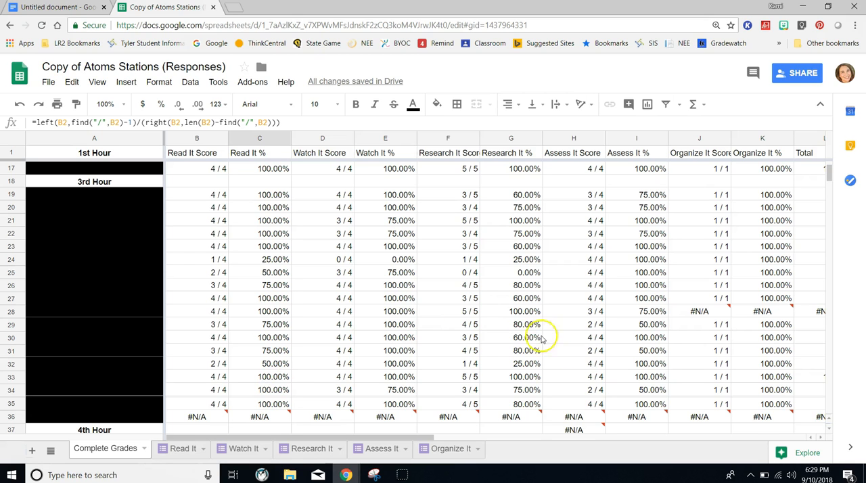
scroll(528, 338, up, 5)
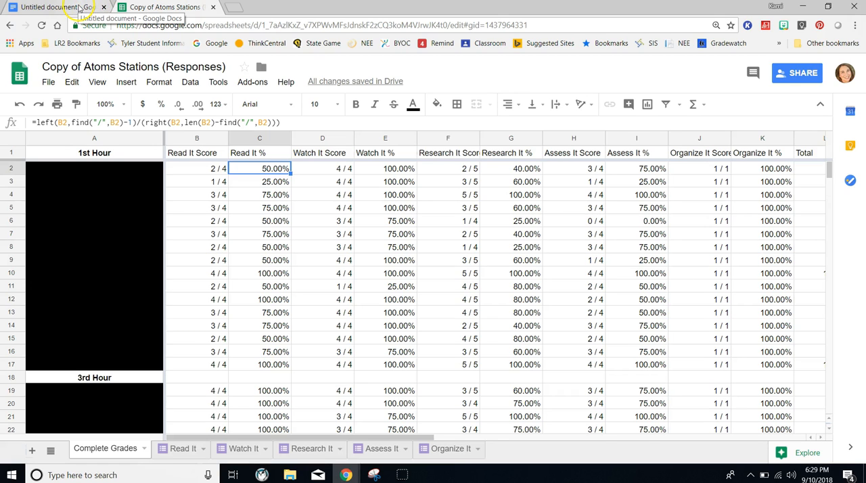
- Close the untitled document, return to the Structure of Atoms Stations presentation, and open the Google Form linked in the Read It station
click(104, 7)
drag(682, 9, 0, 111)
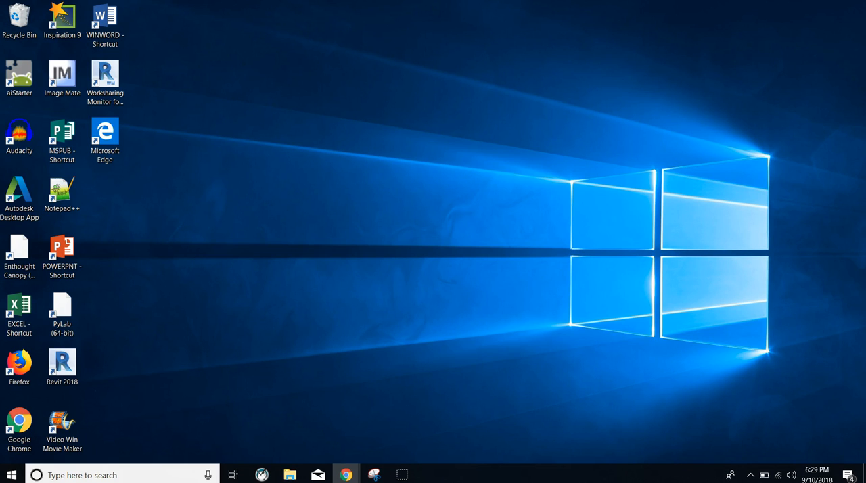
drag(0, 123, 395, 39)
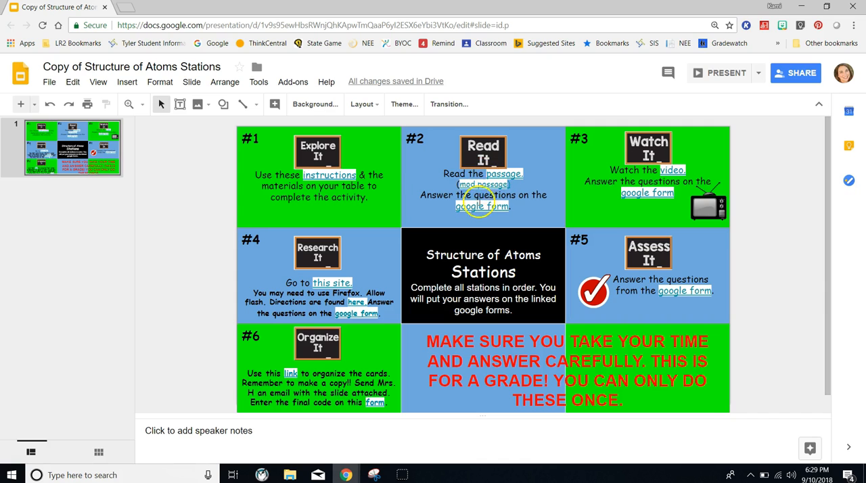
click(474, 206)
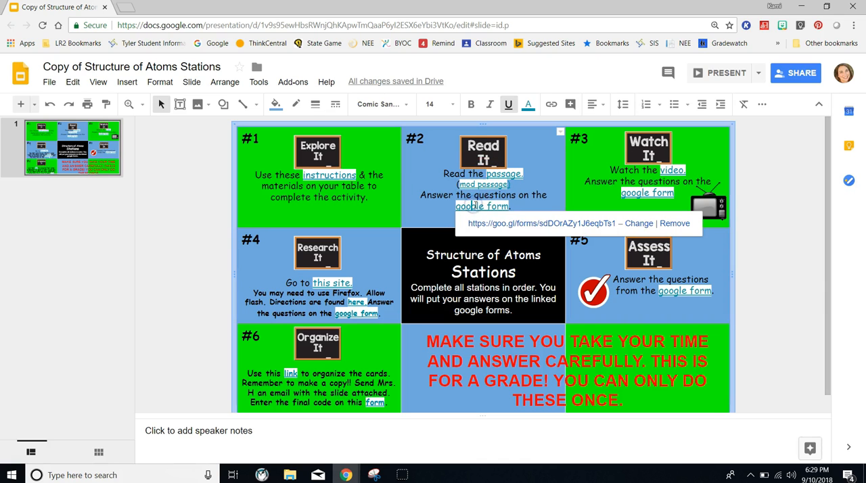
click(516, 224)
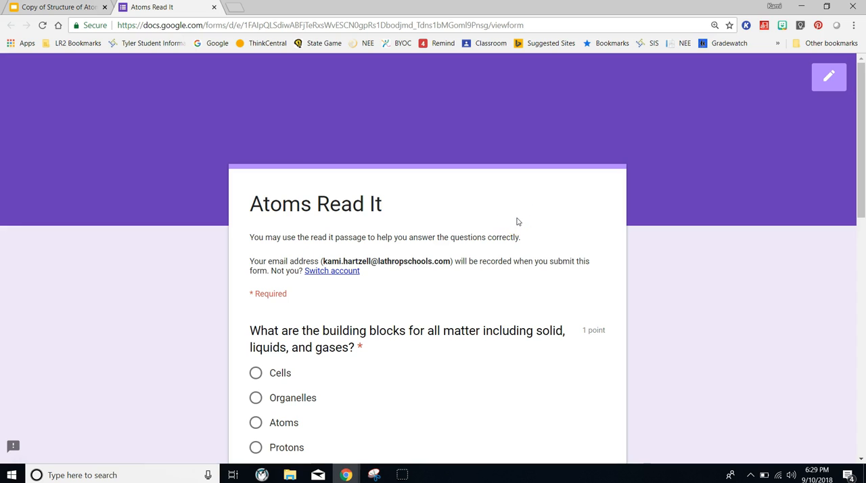
- Switch the Atoms Read It form to editing and show its responses
click(499, 216)
click(826, 80)
click(459, 147)
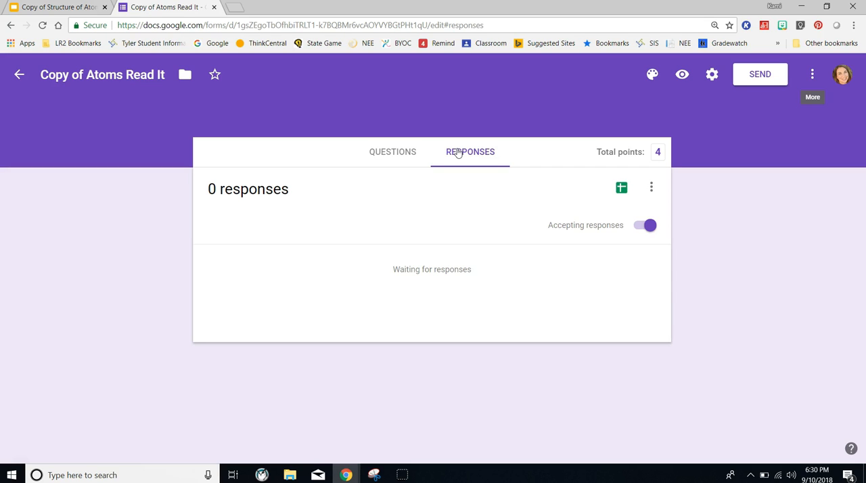
click(458, 153)
- Create a new response spreadsheet for the form, named Copy2 of Atoms Read It (Responses)
click(621, 190)
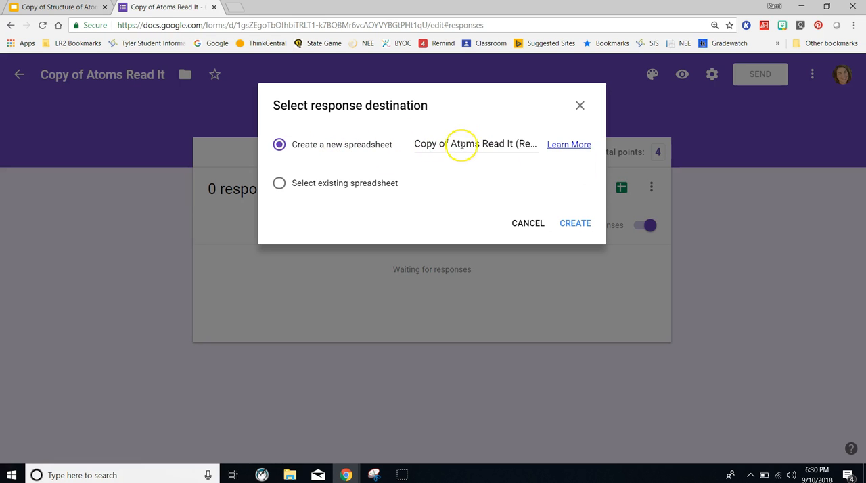
click(436, 145)
text(2)
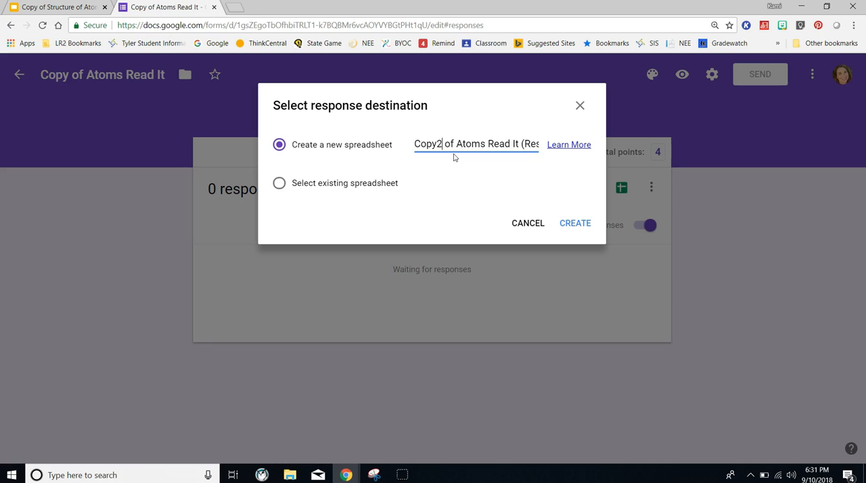
click(571, 224)
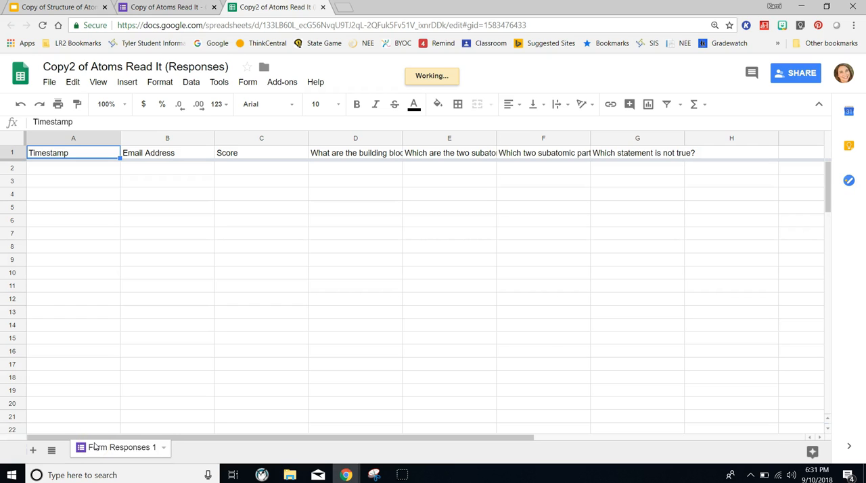
- Rename the Form Responses 1 sheet as Read It
click(106, 446)
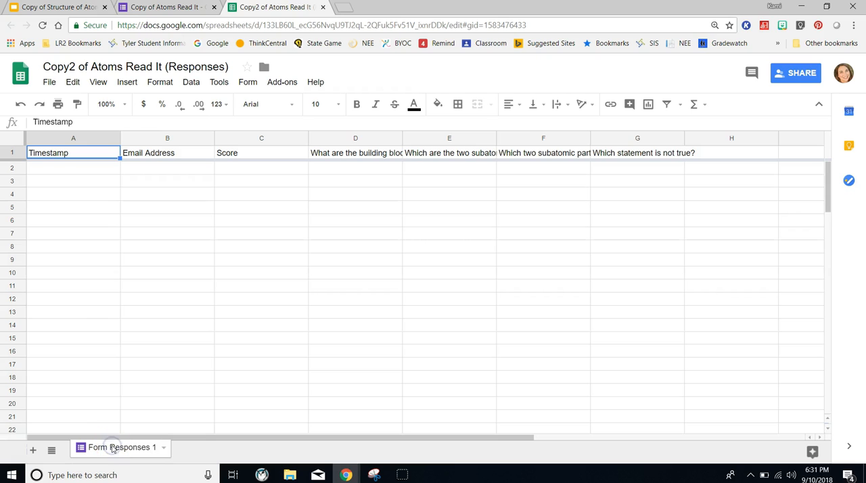
click(108, 447)
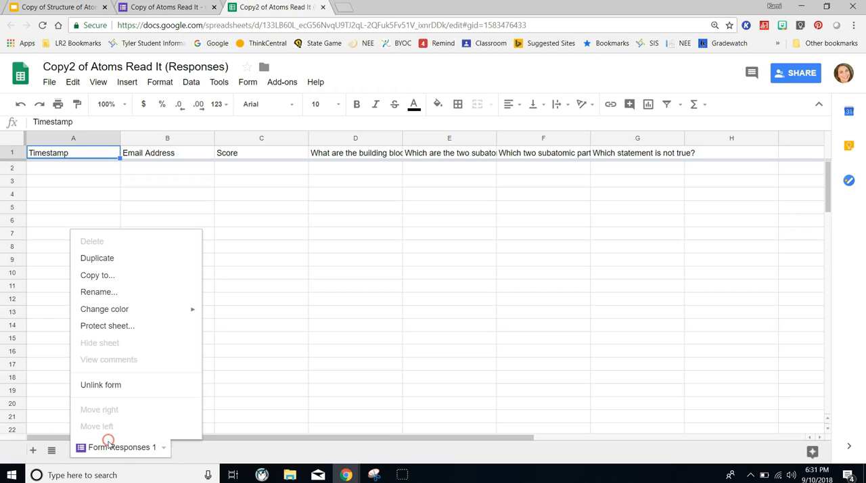
click(120, 296)
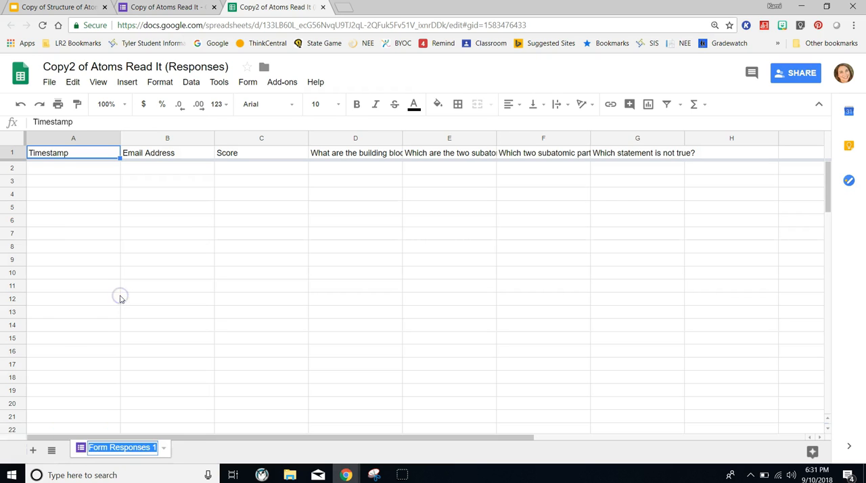
text(Read It)
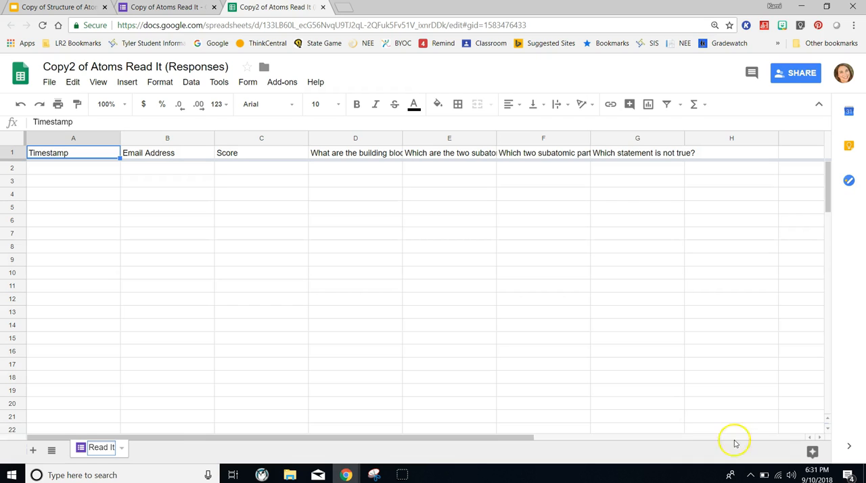
click(303, 389)
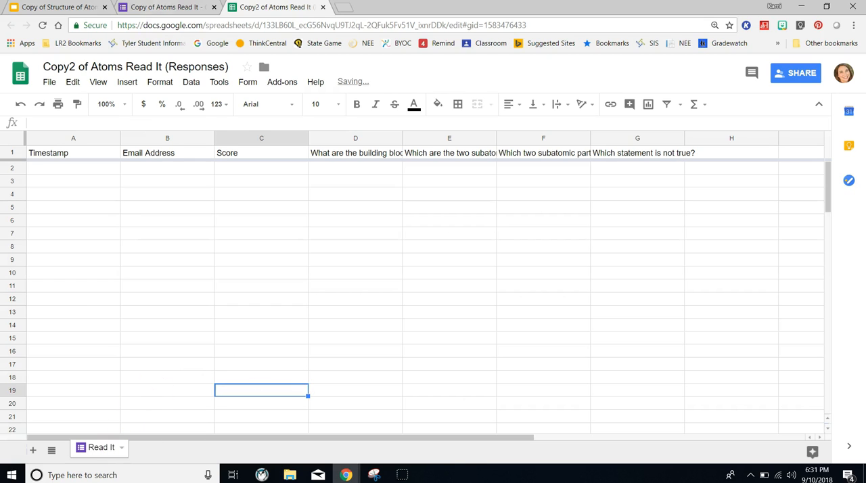
- Return to the stations presentation and open the Google Form linked in the Research It station
click(61, 7)
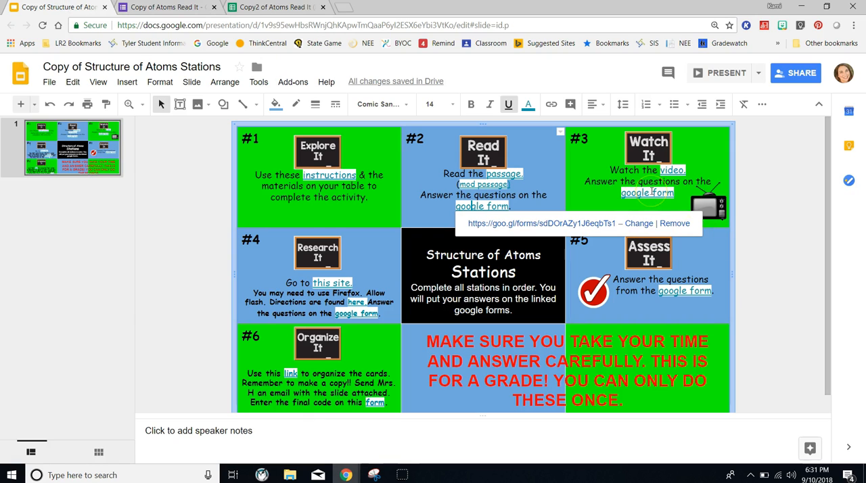
click(355, 313)
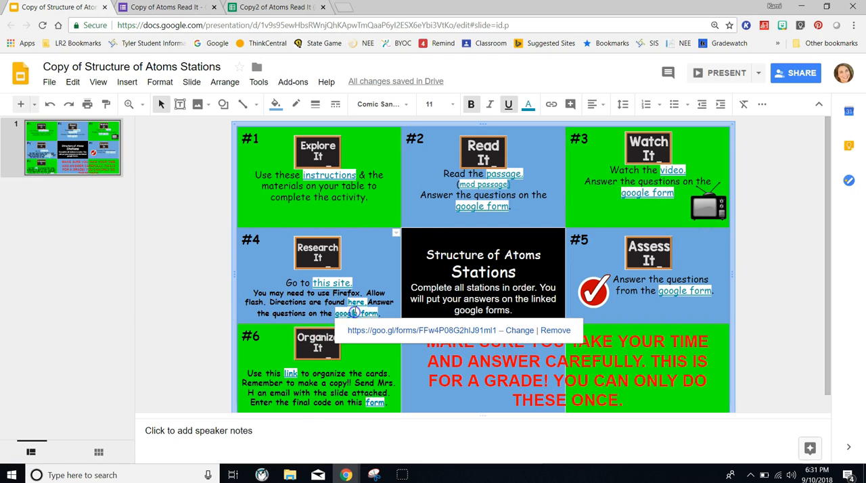
click(445, 330)
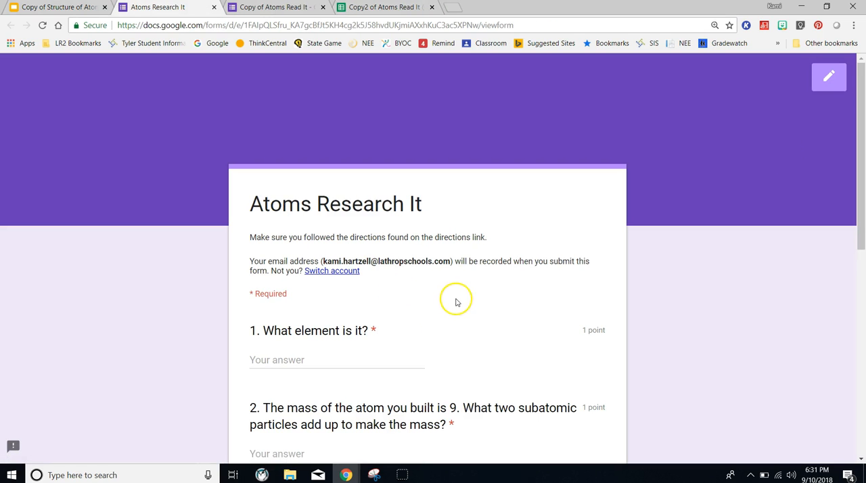
- Send the Atoms Research It form's responses to the existing spreadsheet Copy2 of Atoms Read It (Responses), and close the spreadsheet's duplicate browser tab
click(837, 84)
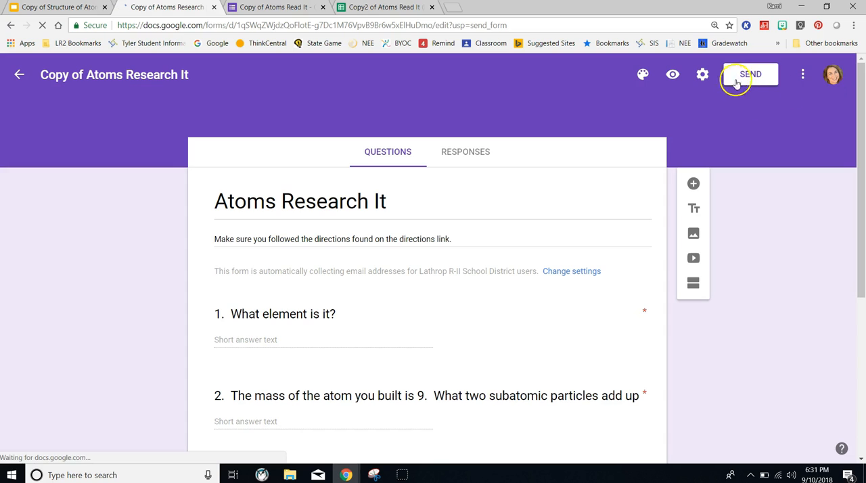
click(469, 155)
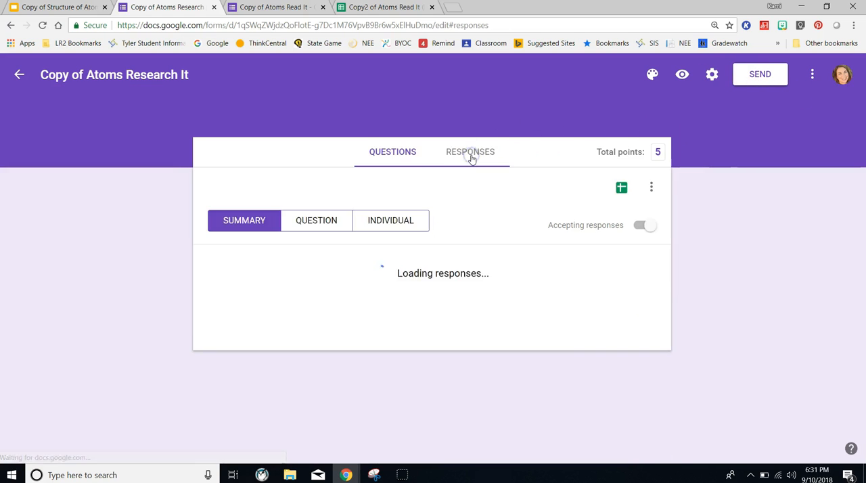
click(622, 188)
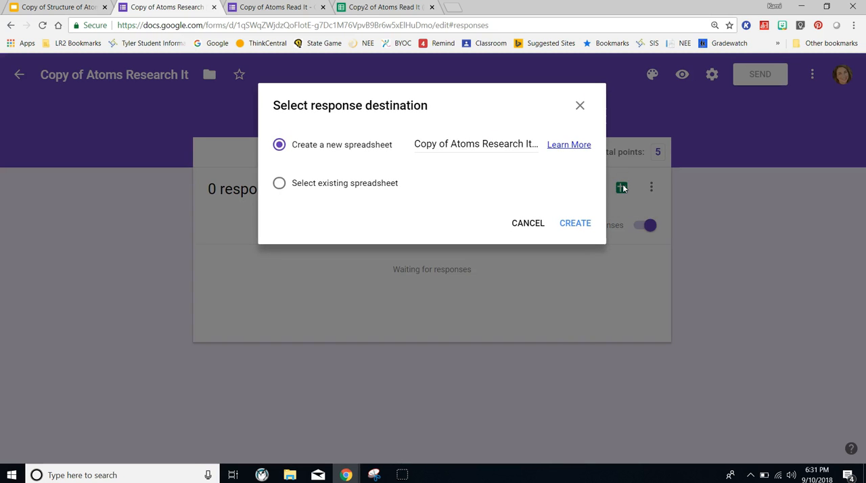
click(279, 184)
click(579, 229)
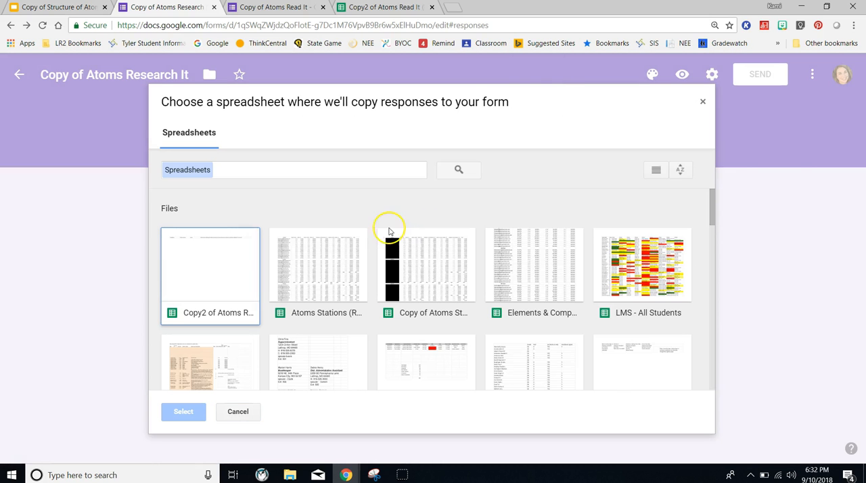
click(209, 281)
click(187, 410)
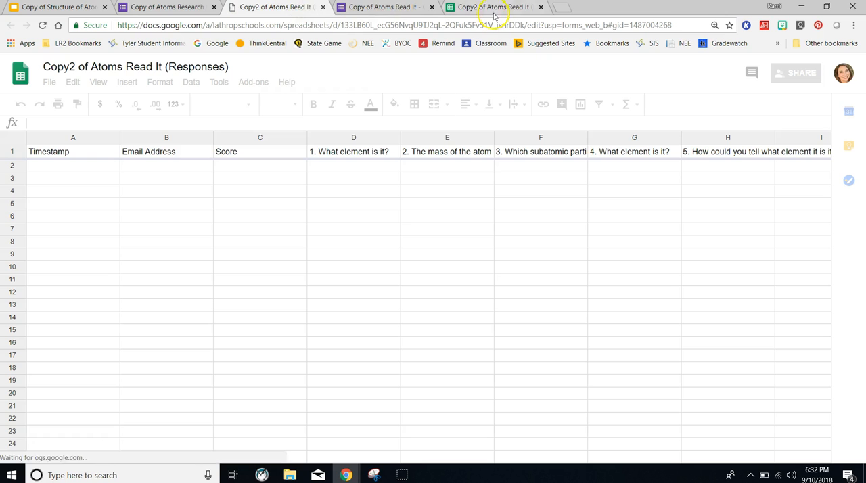
click(541, 7)
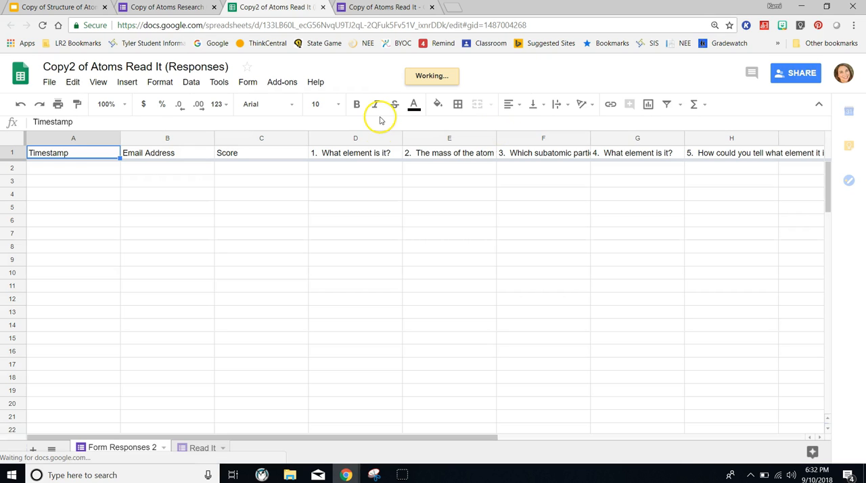
- Rename the Form Responses 2 sheet as Research It
right_click(125, 448)
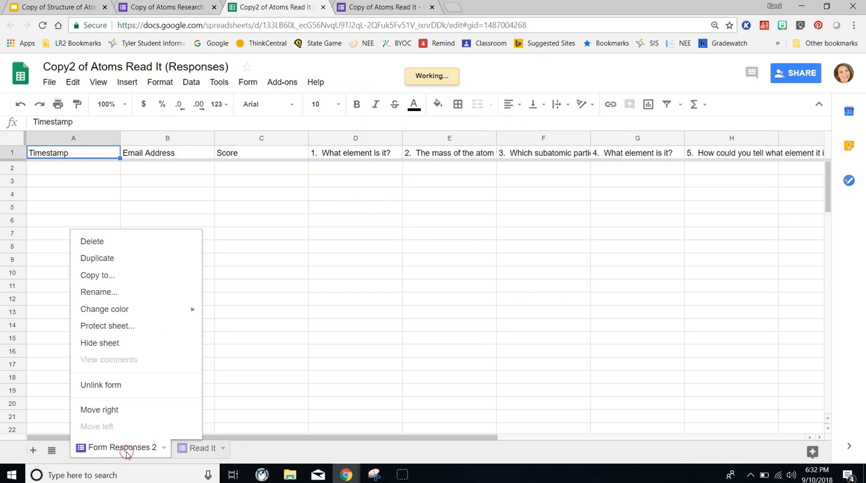
click(115, 292)
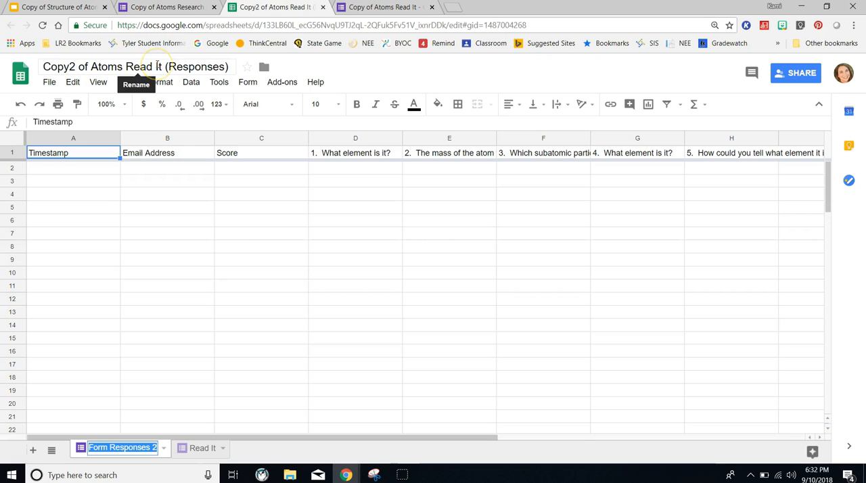
click(144, 448)
right_click(143, 448)
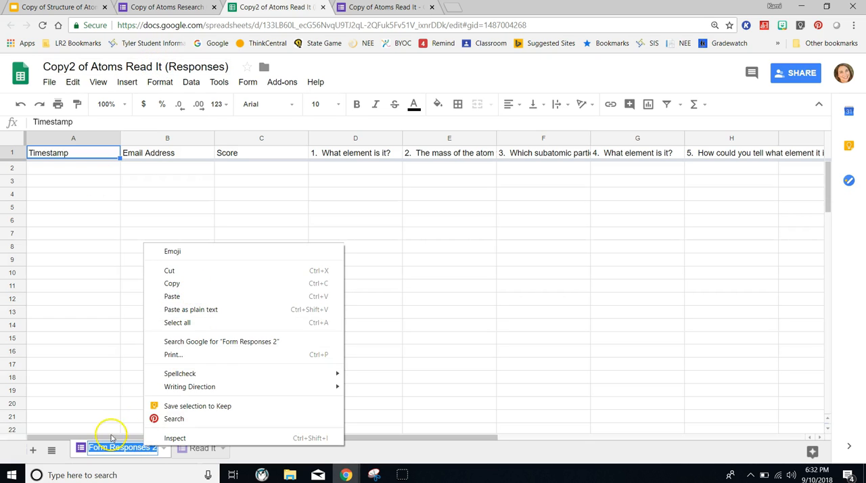
click(145, 454)
click(163, 448)
click(131, 296)
text(Research It)
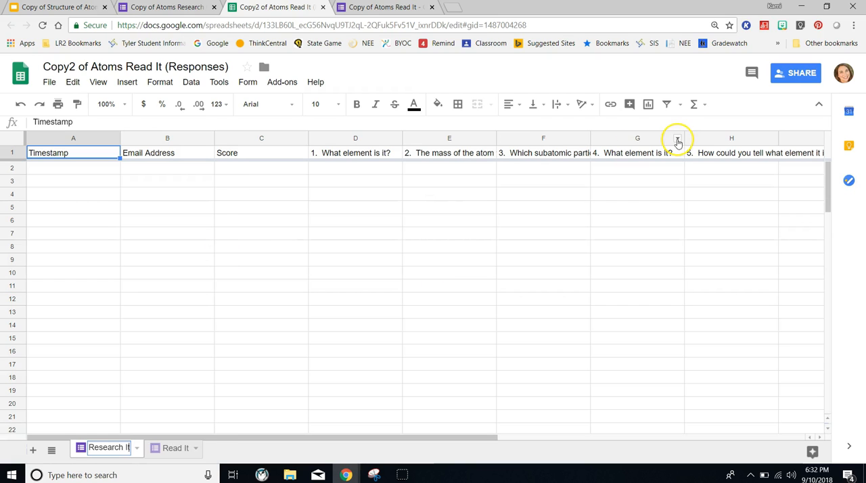
click(240, 447)
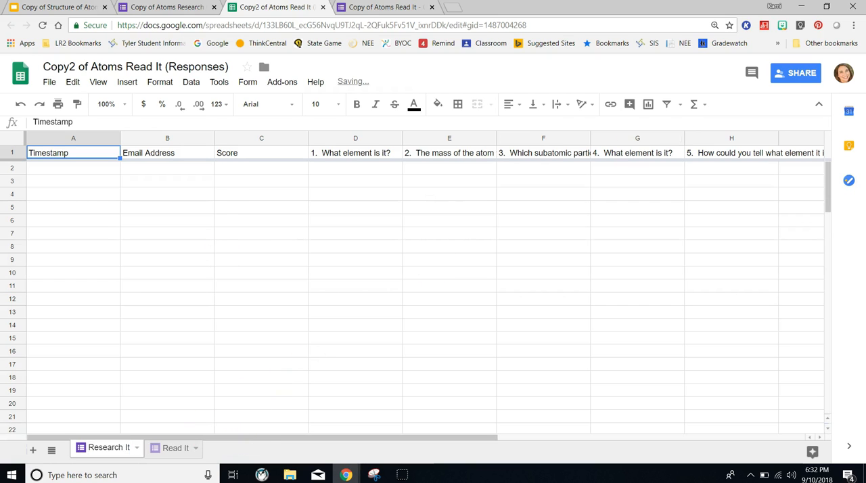
- Return to the stations presentation and open the card-organizing slide linked in the Organize It station
click(387, 7)
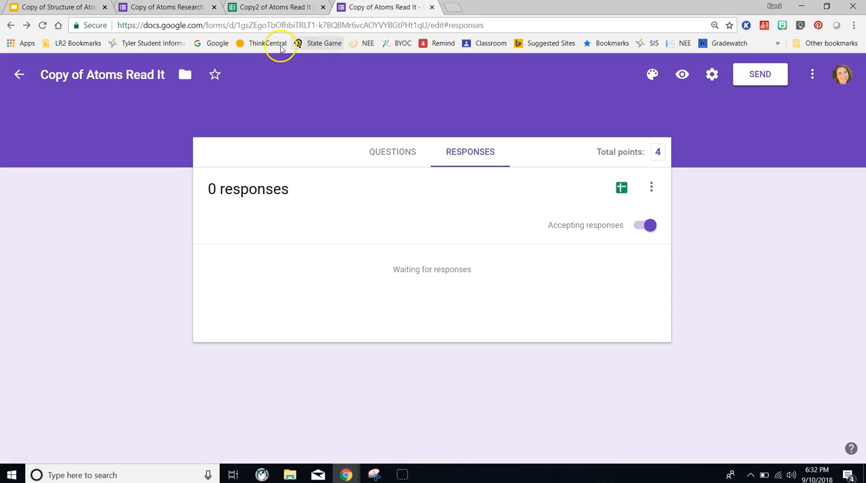
click(76, 7)
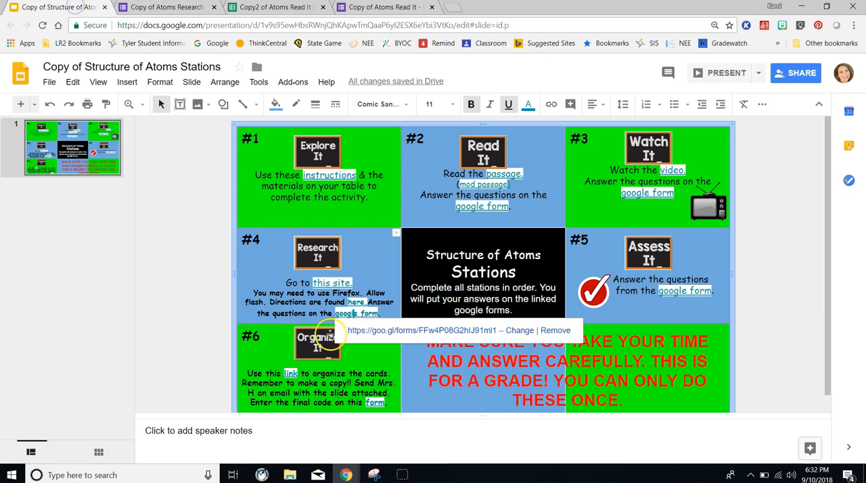
scroll(354, 288, down, 1)
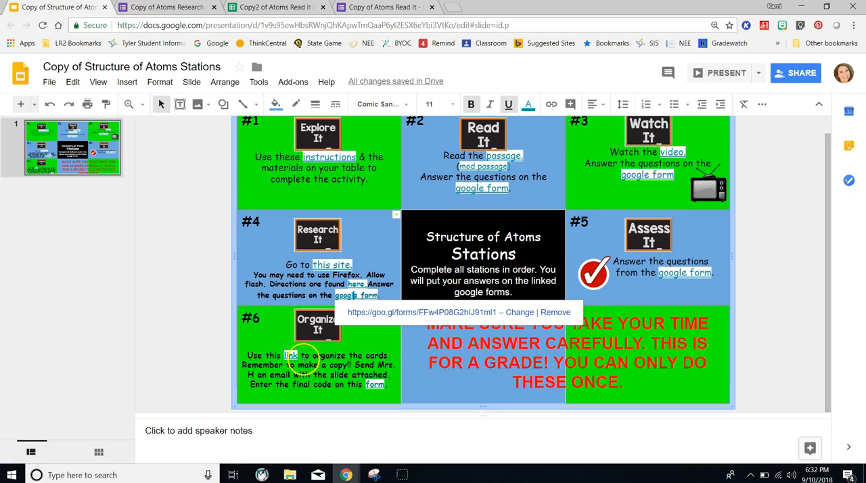
click(289, 356)
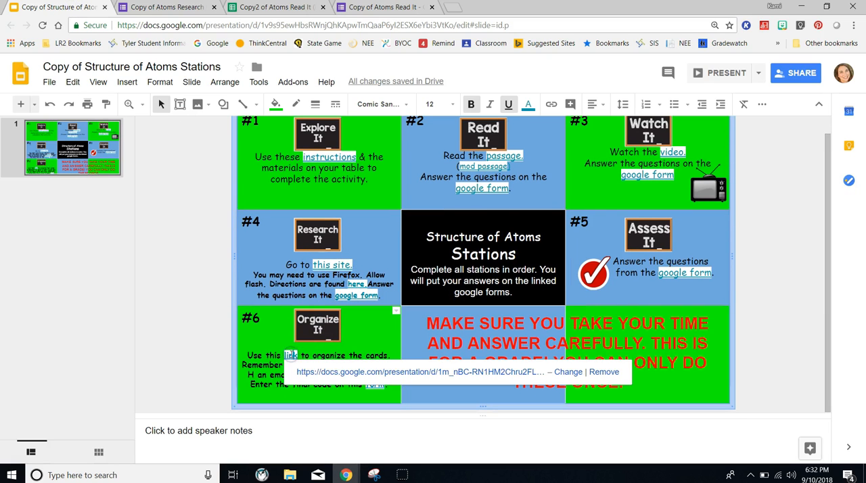
click(336, 373)
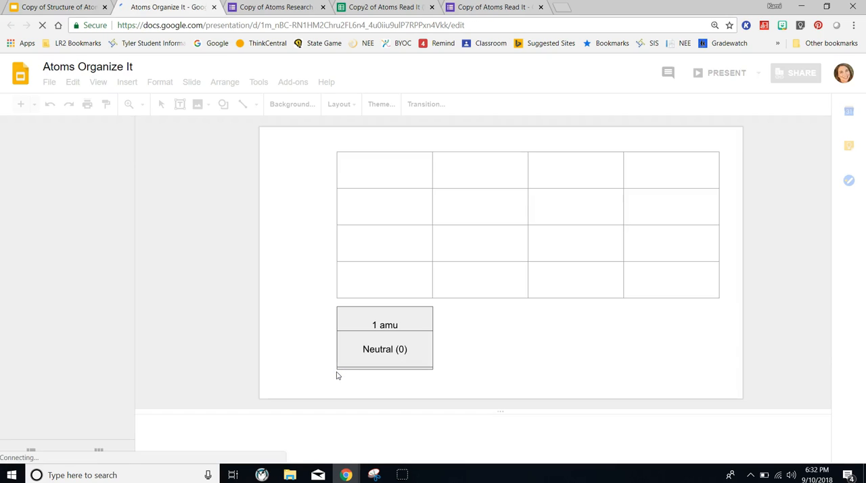
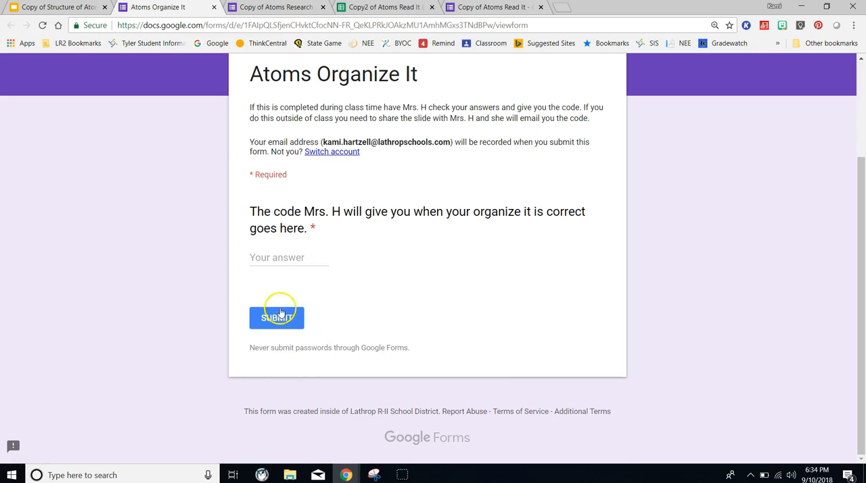
- Open the Atoms Organize It form for editing, send its responses to the existing spreadsheet Copy2 of Atoms Read It (Responses), and close the duplicate spreadsheet tab
click(837, 73)
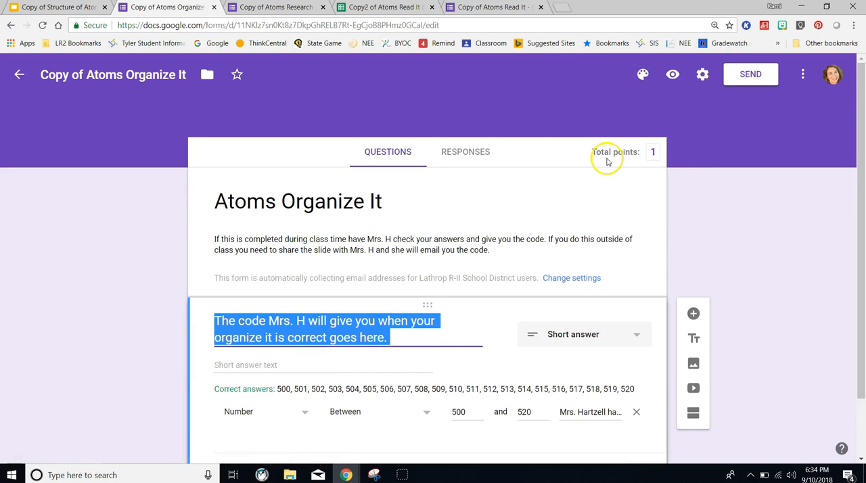
scroll(517, 215, down, 1)
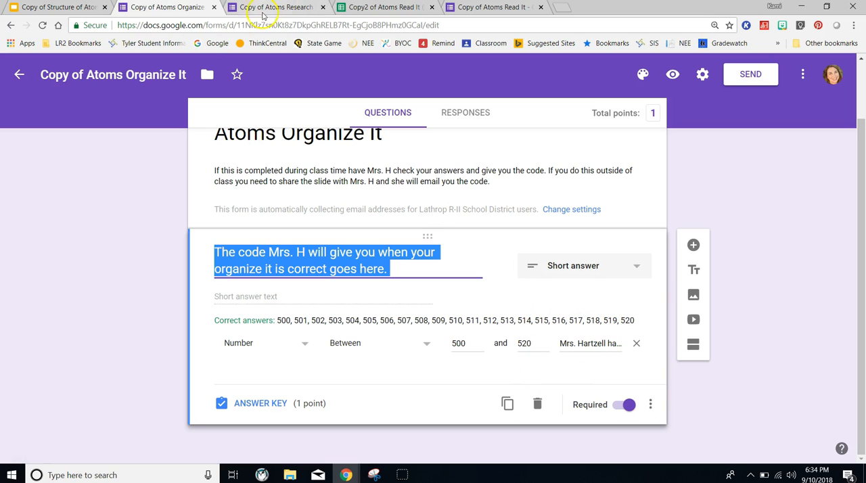
click(474, 113)
click(623, 189)
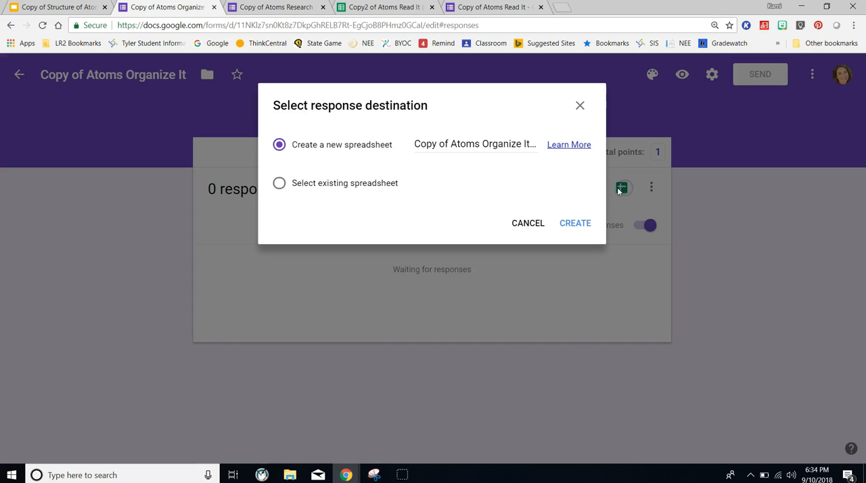
click(279, 184)
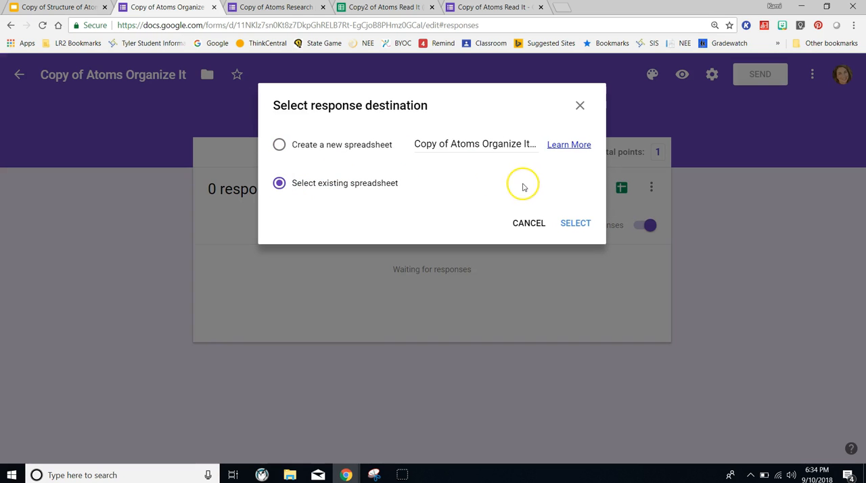
drag(480, 144, 516, 144)
click(574, 222)
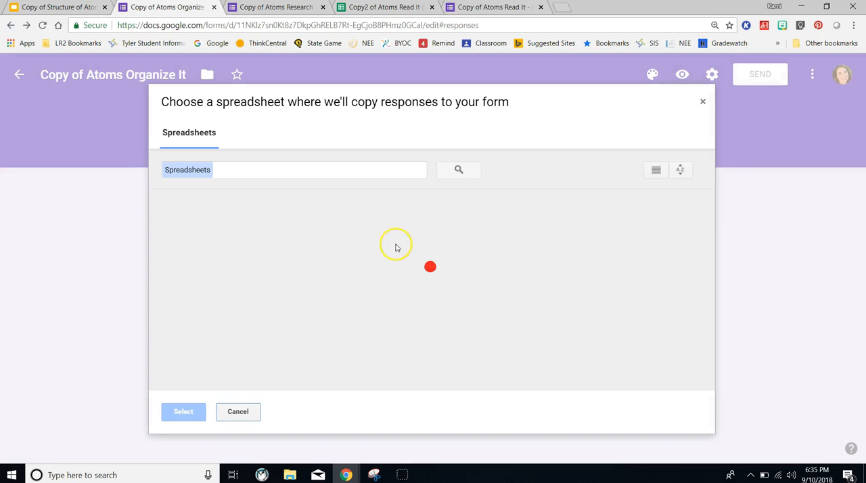
double_click(219, 263)
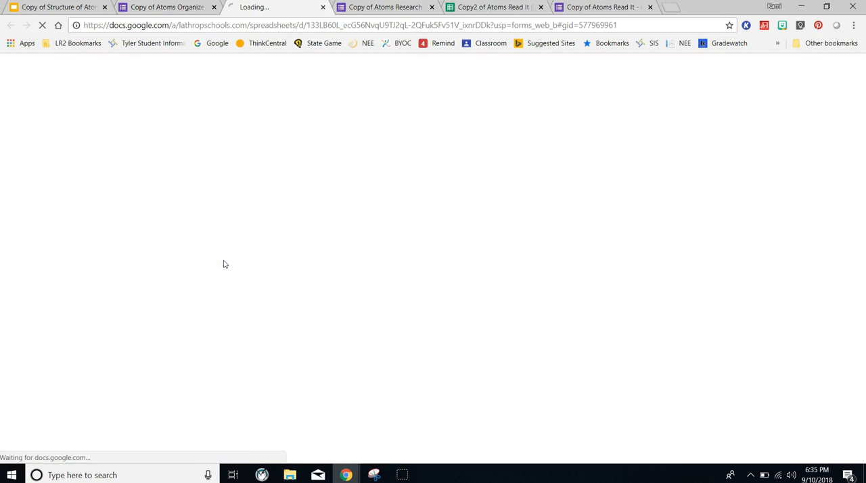
click(541, 7)
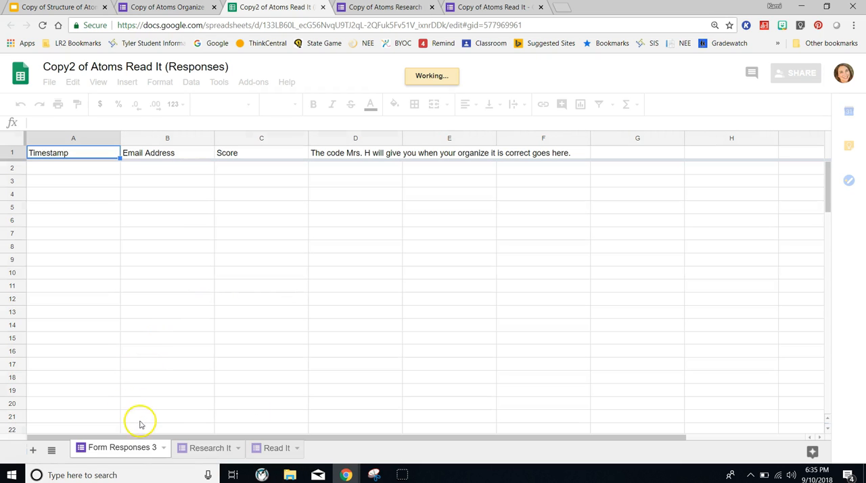
- Rename the Form Responses 3 sheet as Organize It
click(163, 449)
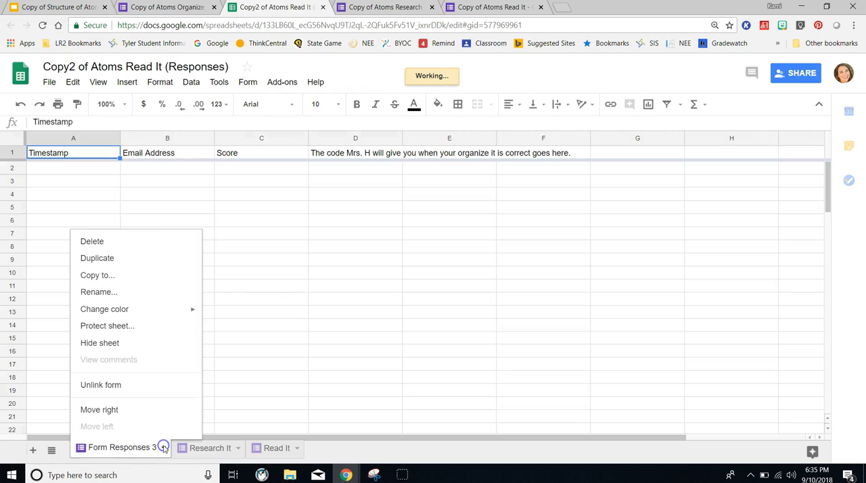
click(120, 294)
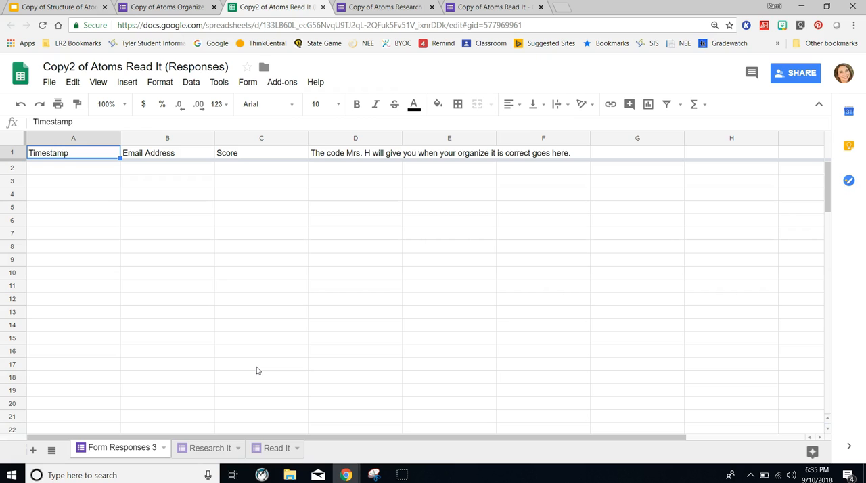
click(163, 451)
click(97, 296)
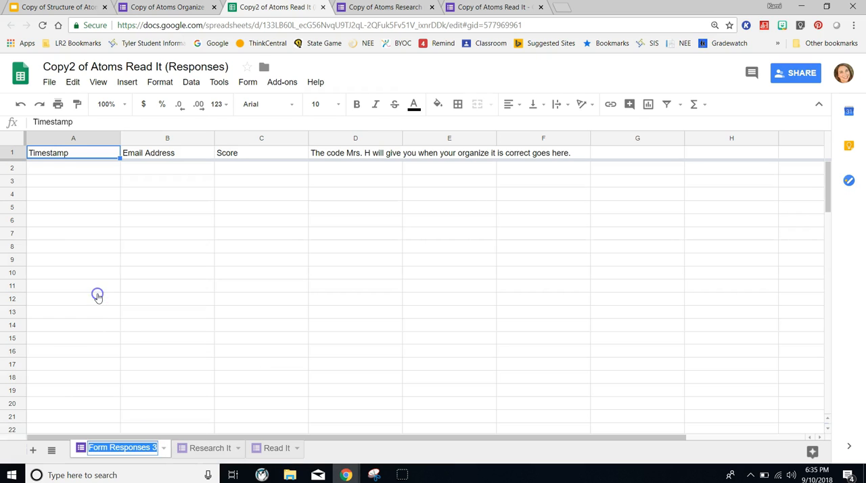
text(Organi)
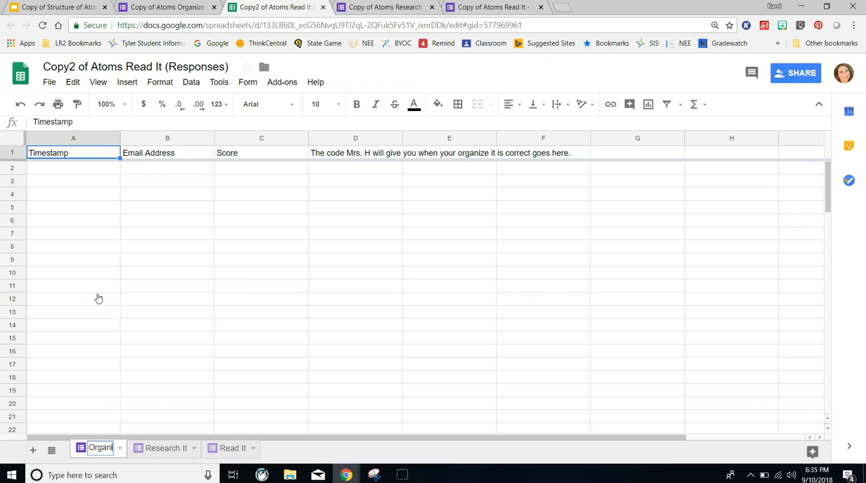
text(ze It)
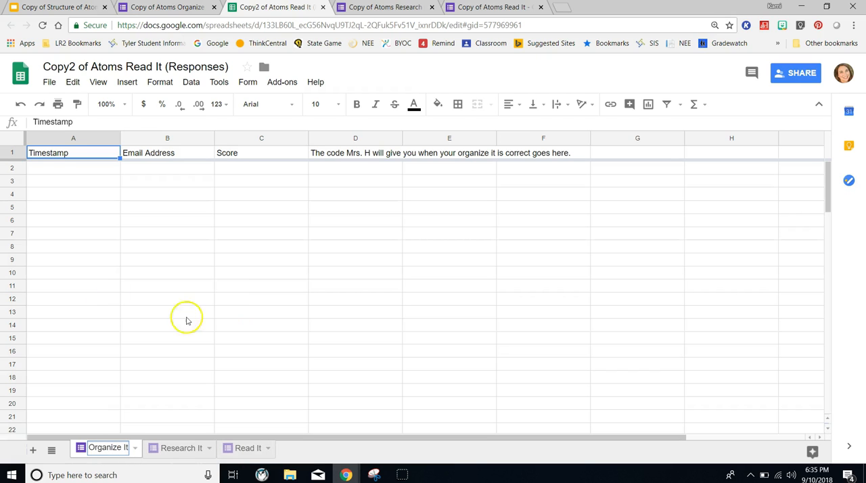
click(229, 323)
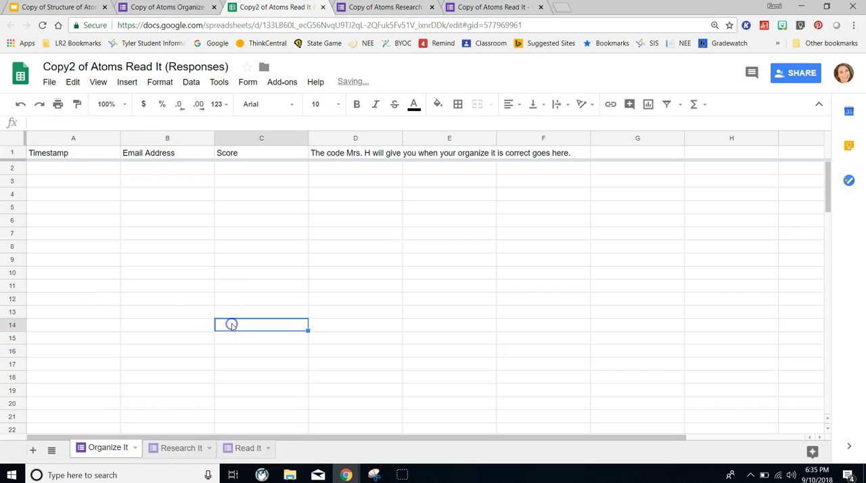
- Add a new sheet before the Organize It sheet and name it Complete Grades
click(34, 450)
drag(169, 449, 80, 450)
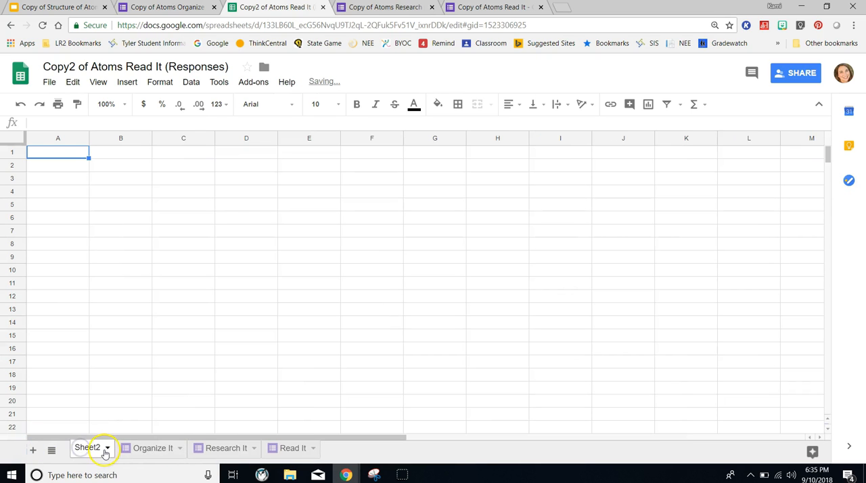
click(107, 450)
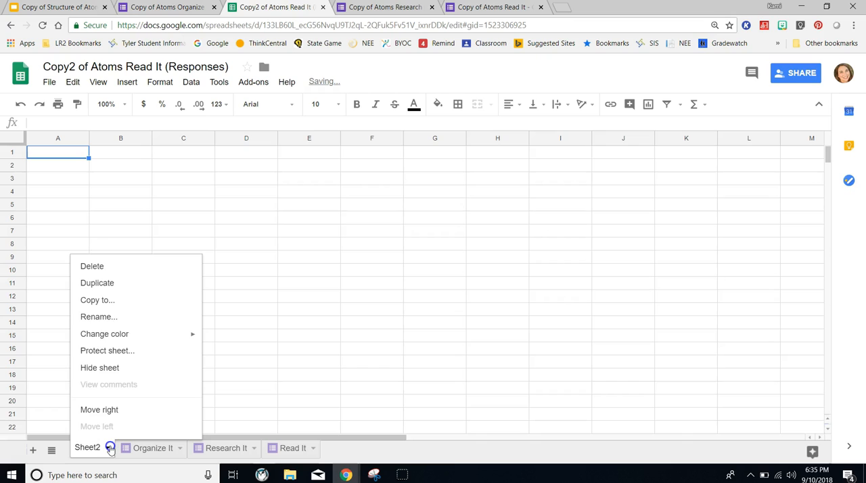
click(89, 318)
text(Complete Grades)
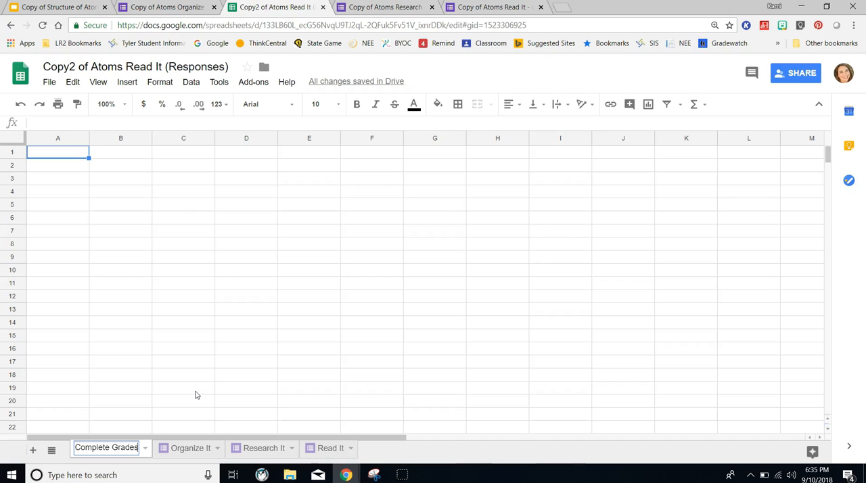
key(Return)
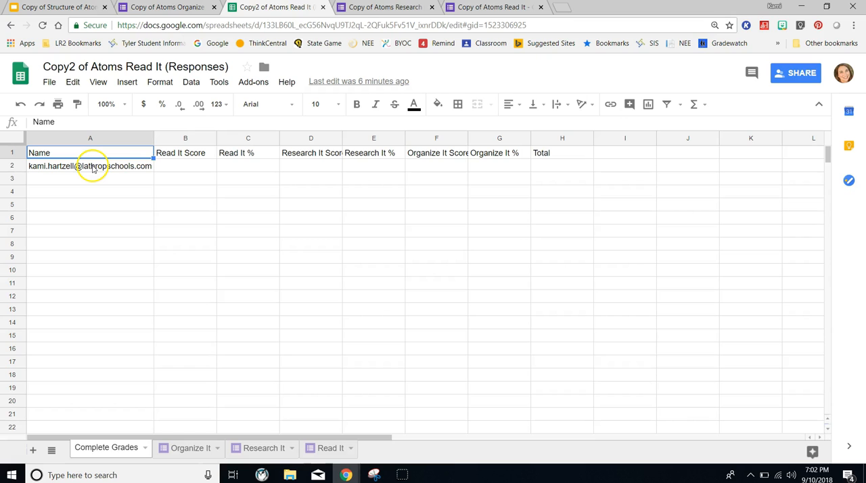
- Begin a VLOOKUP formula in cell B2 under Read It Score, using A2 as the search key
click(184, 166)
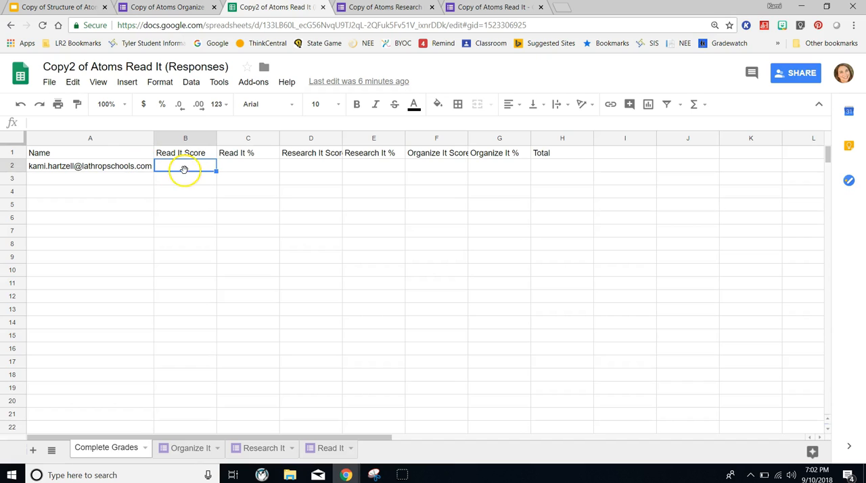
click(110, 122)
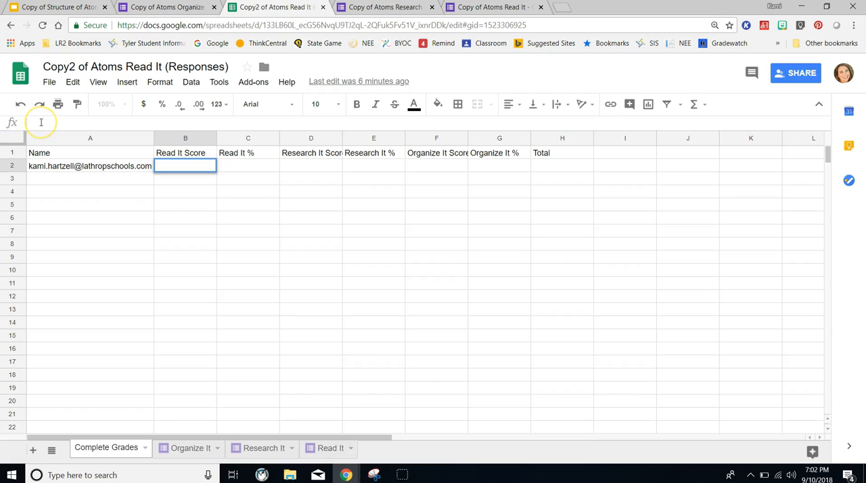
text(=)
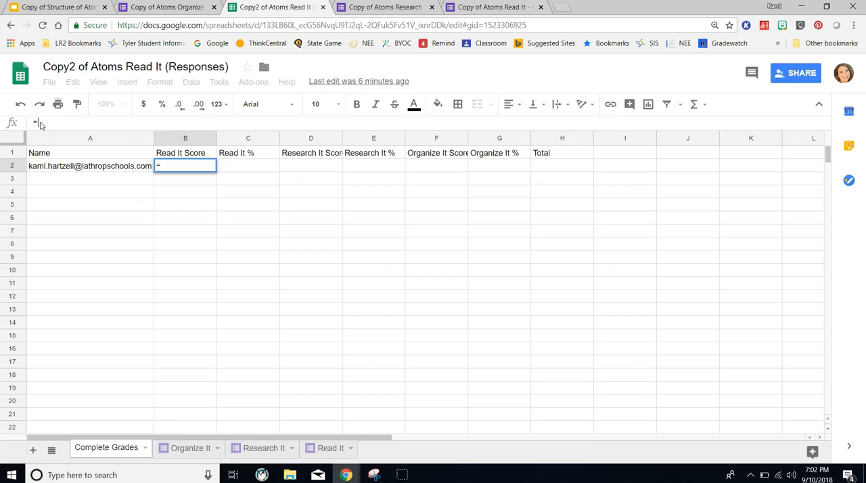
text(v)
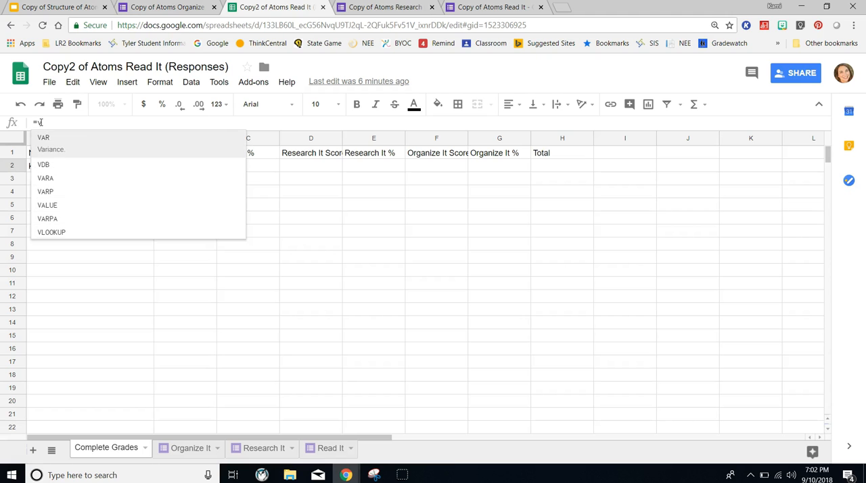
click(62, 230)
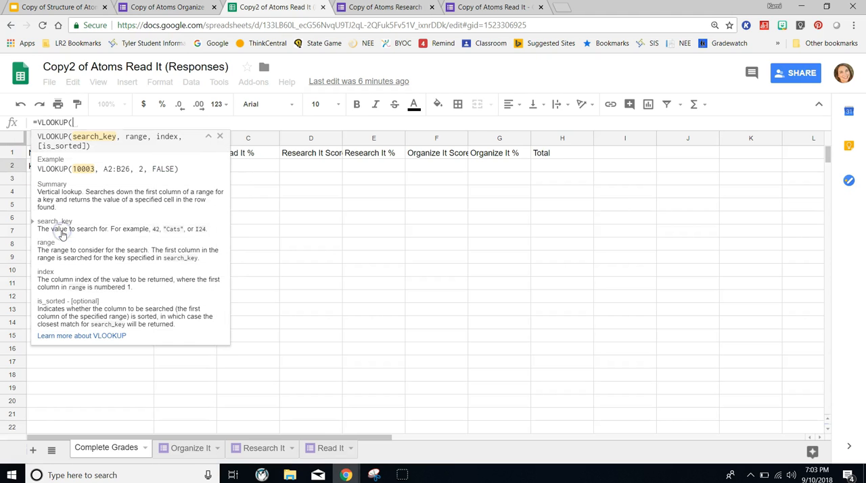
click(208, 136)
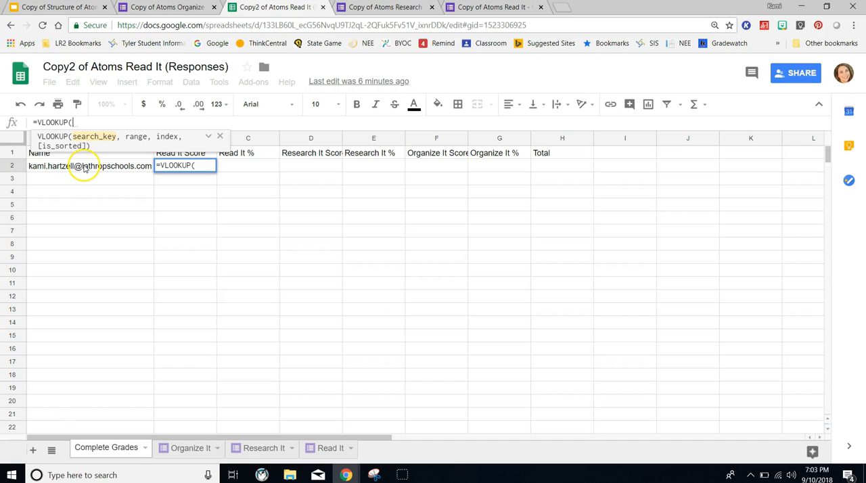
click(84, 167)
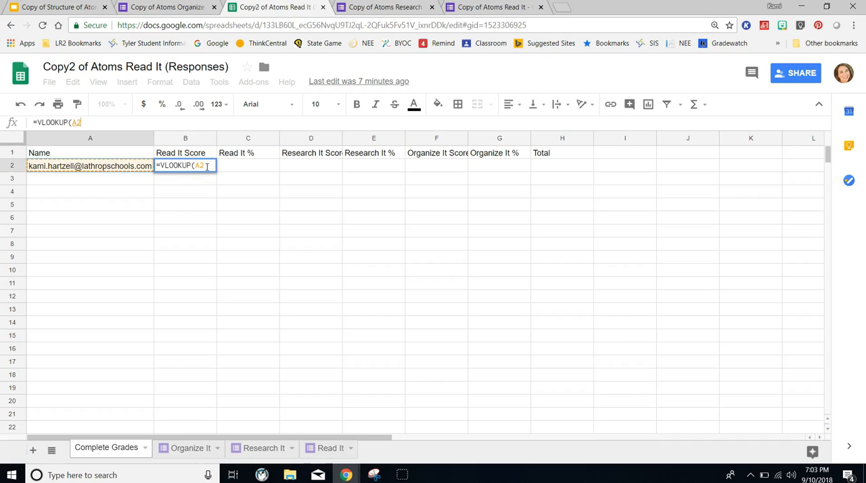
text(,)
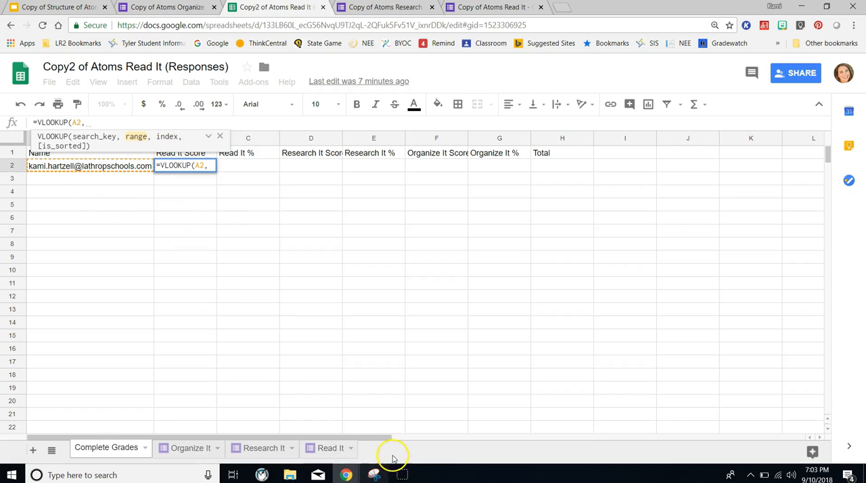
- Set the VLOOKUP range to columns B and C of the Read It sheet as the absolute reference 'Read It'!$B$2:$C
click(331, 448)
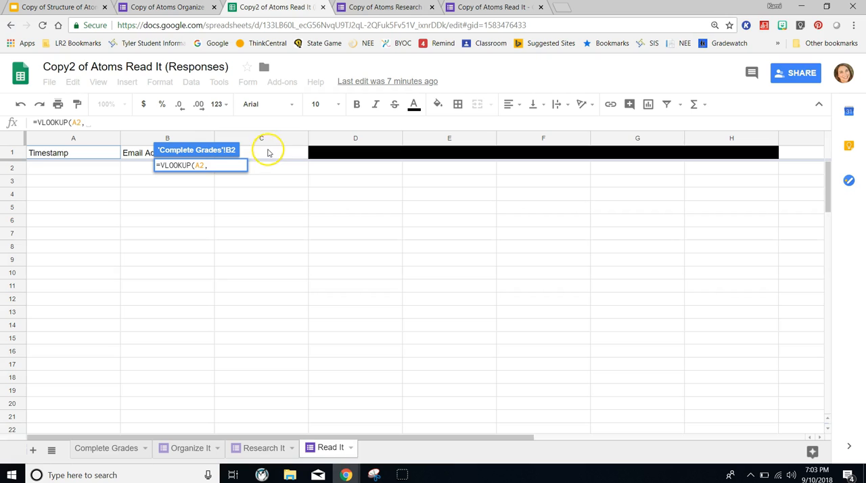
click(138, 168)
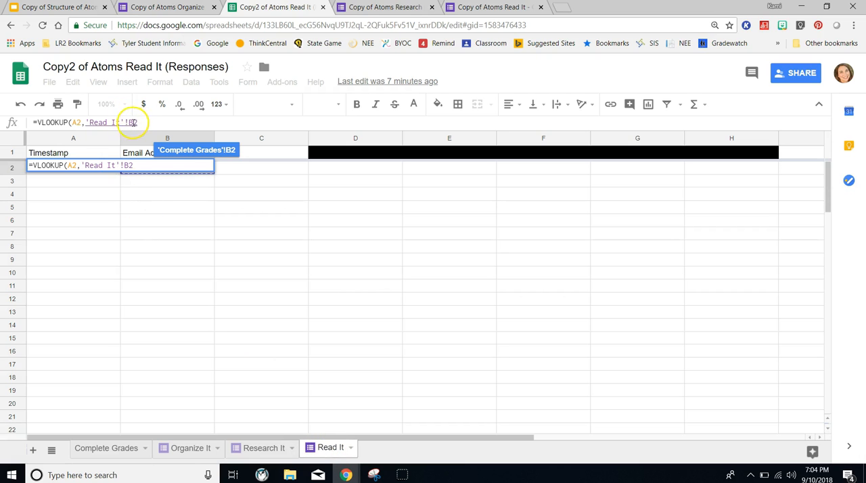
drag(211, 176, 233, 175)
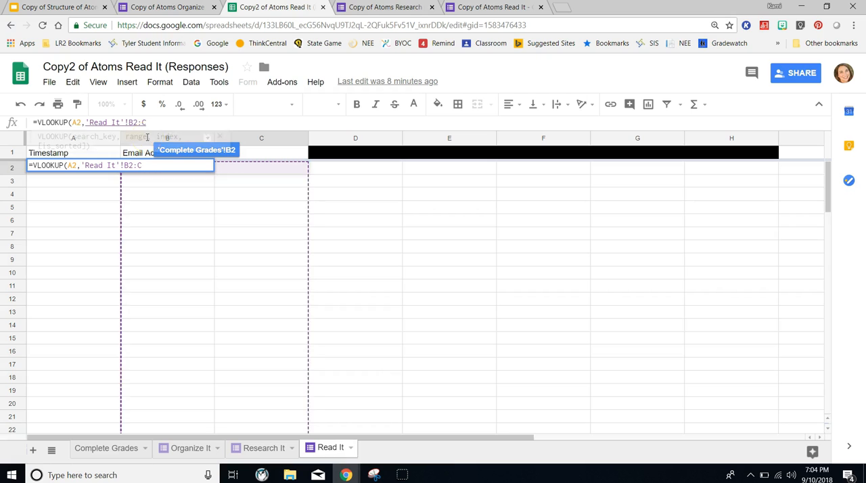
key(BackSpace)
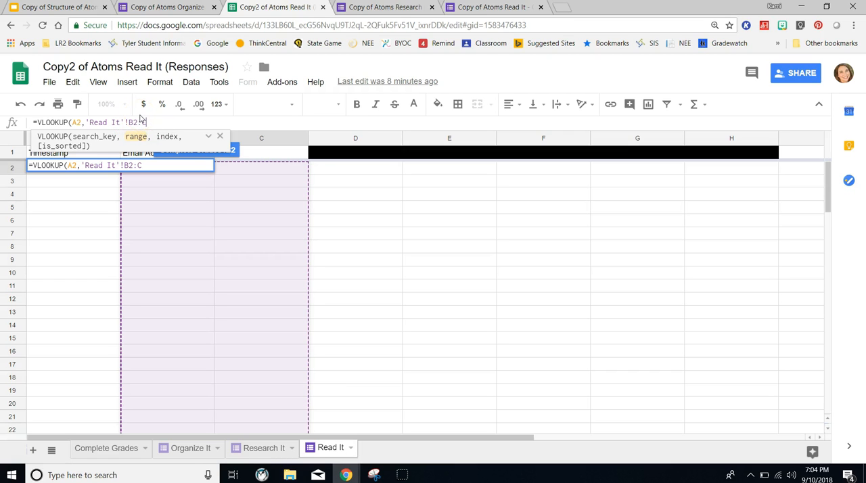
key(F4)
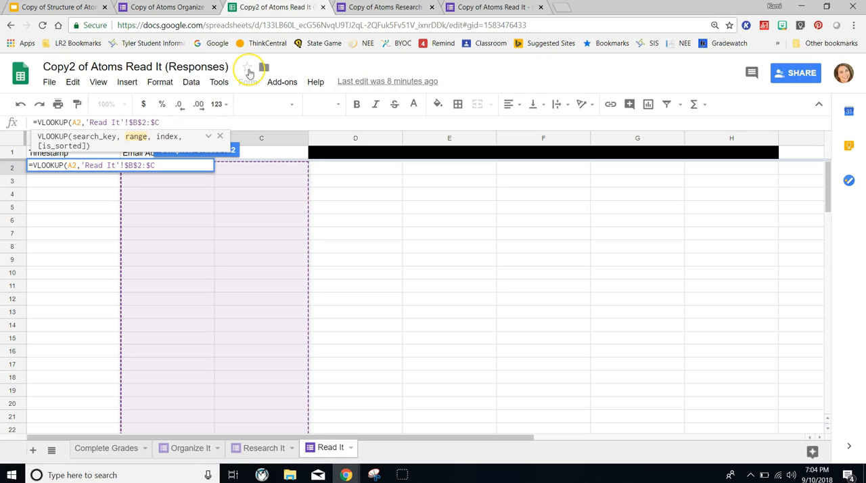
text(,)
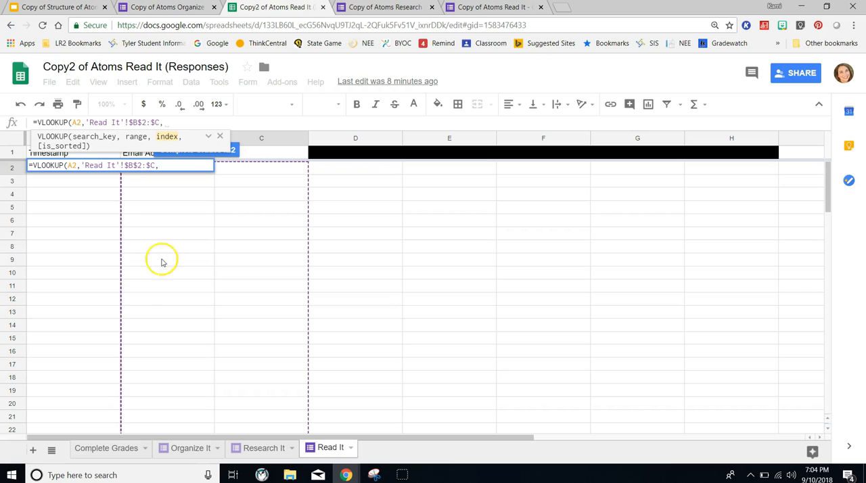
- Complete the Read It VLOOKUP in B2 of the Complete Grades sheet with index 2 and is_sorted 0
click(116, 449)
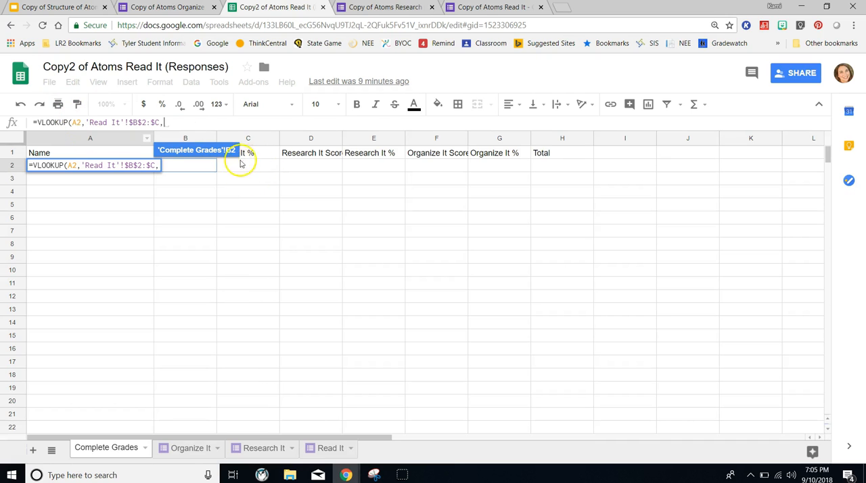
text(2)
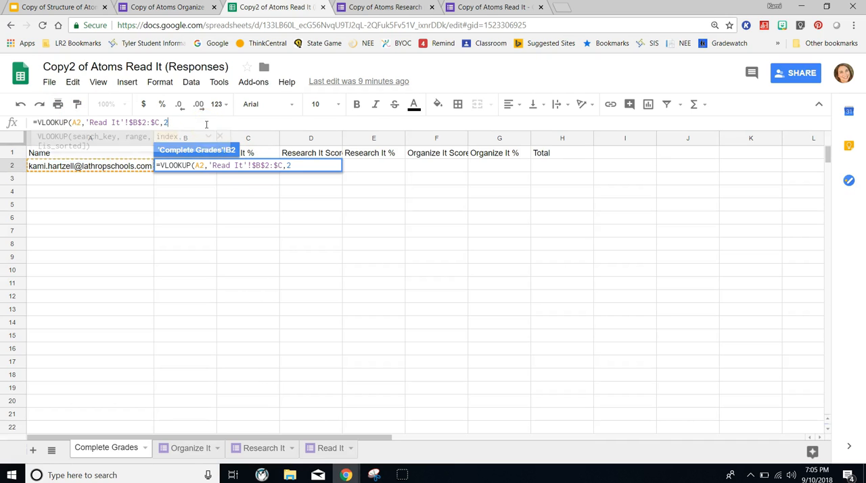
text(,)
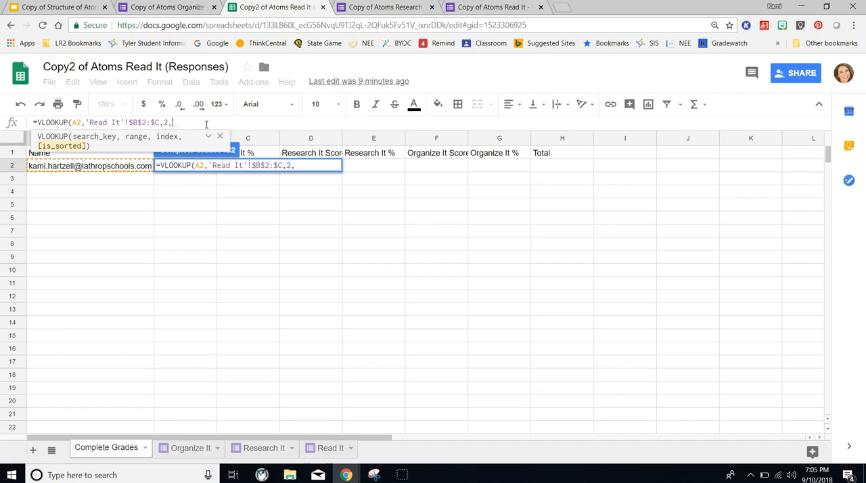
text(0)
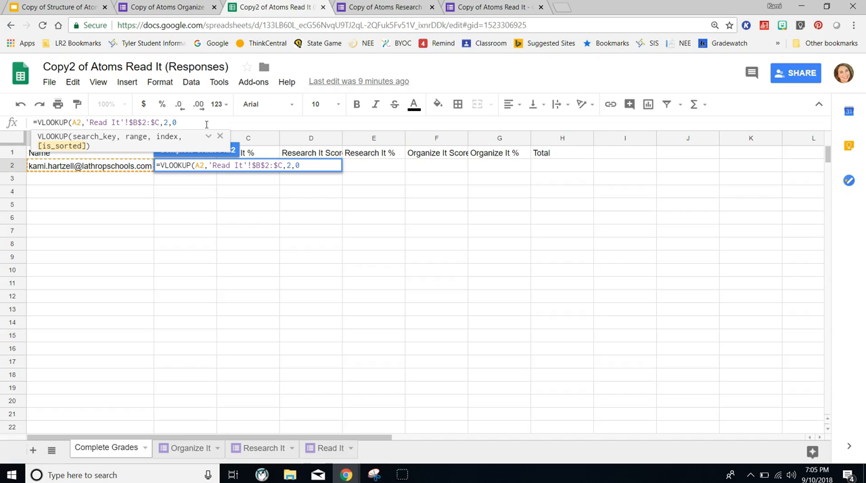
text())
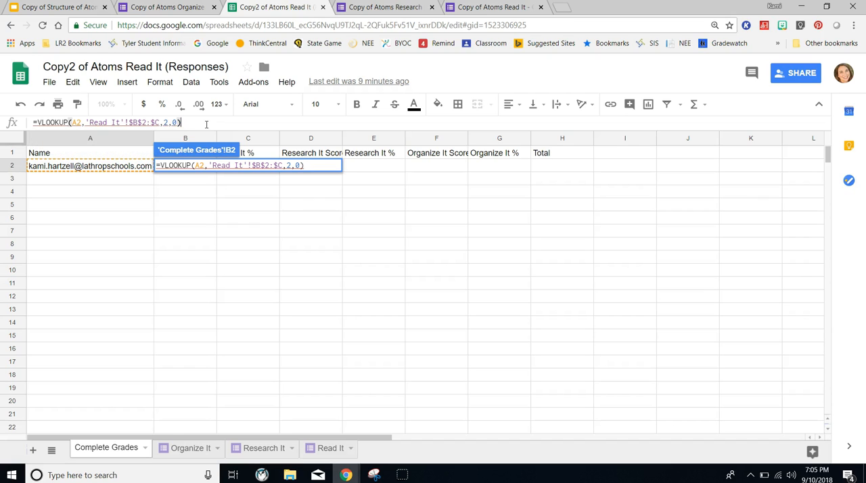
key(Return)
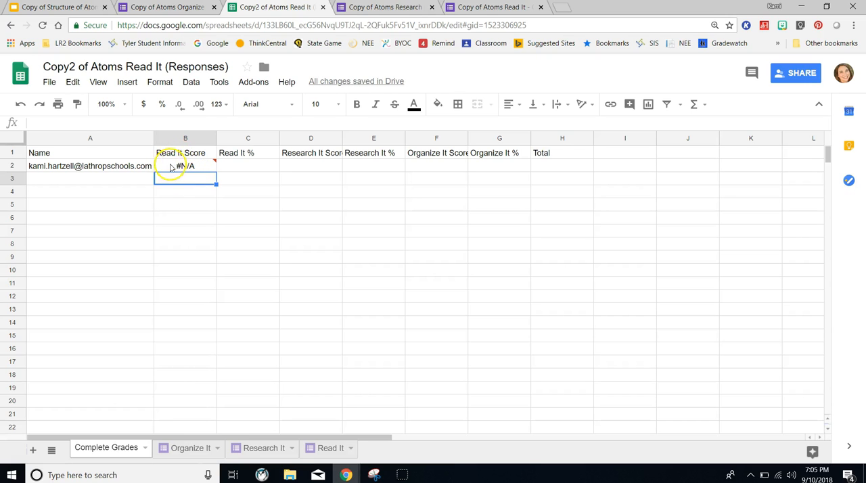
- Fill the Read It Score formula from B2 down to B18
mouse_move(196, 170)
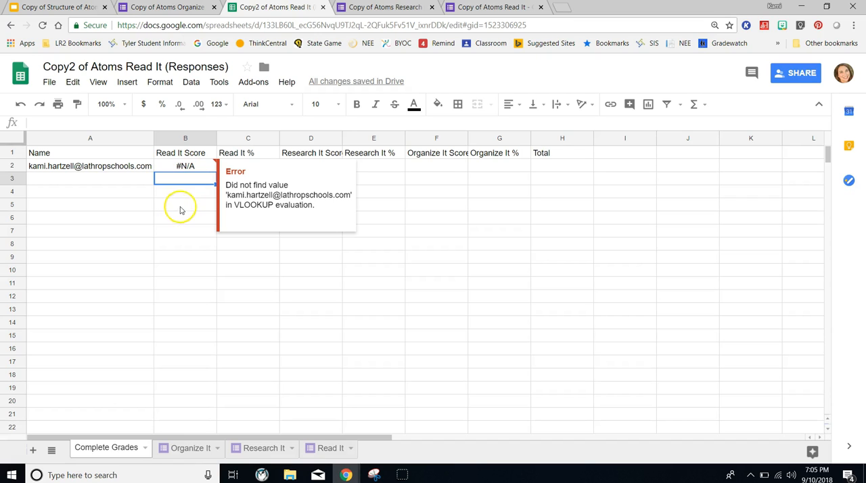
click(183, 194)
click(193, 167)
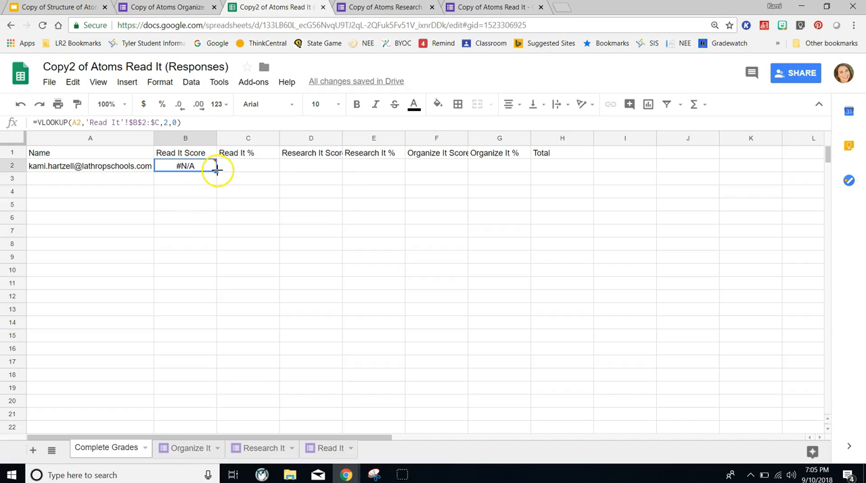
drag(215, 171, 206, 378)
click(245, 256)
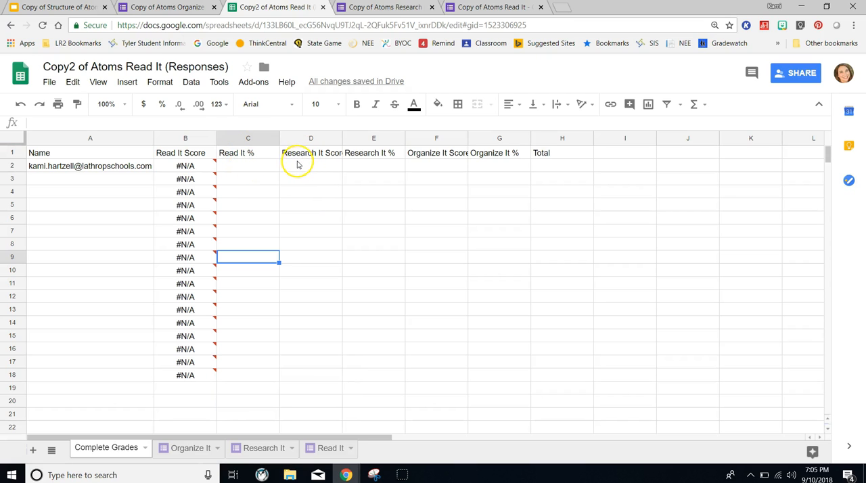
- Begin a VLOOKUP formula in cell D2 under Research It Score, using A2 as the search key
click(324, 170)
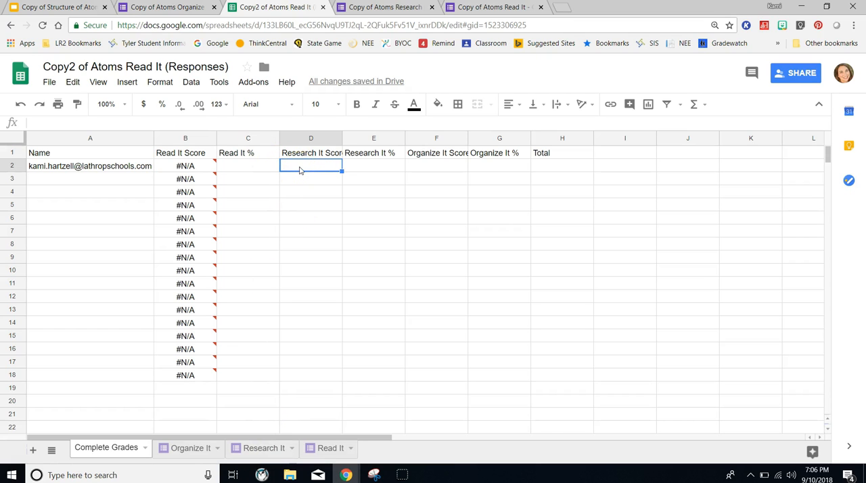
double_click(300, 167)
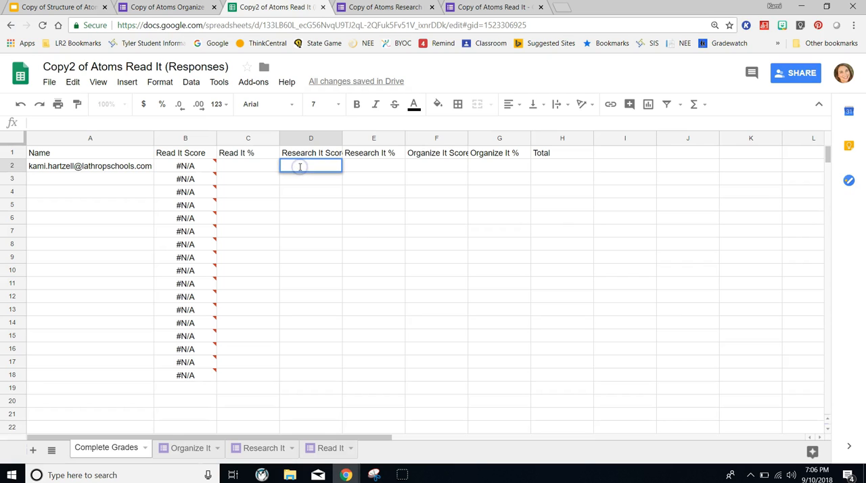
click(77, 124)
text(=v)
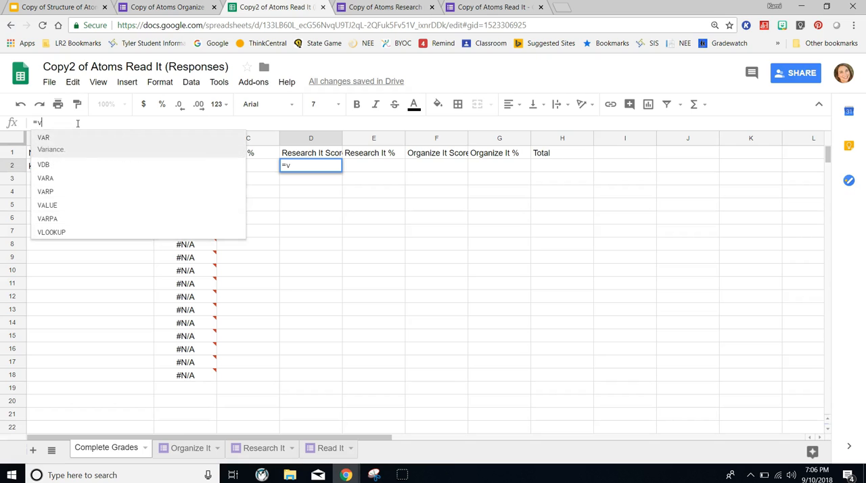
click(74, 235)
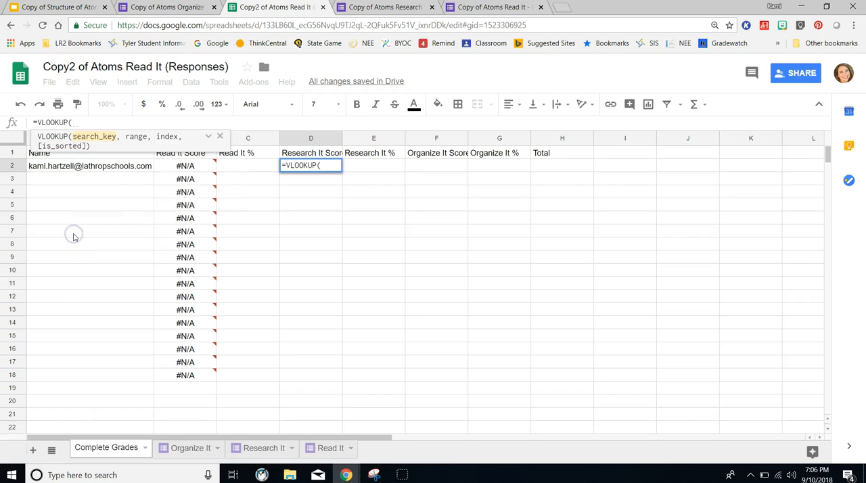
click(132, 169)
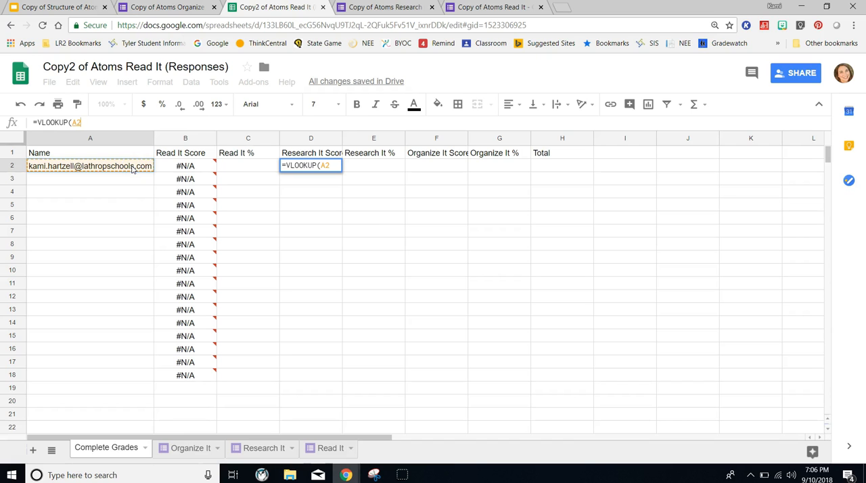
text(,)
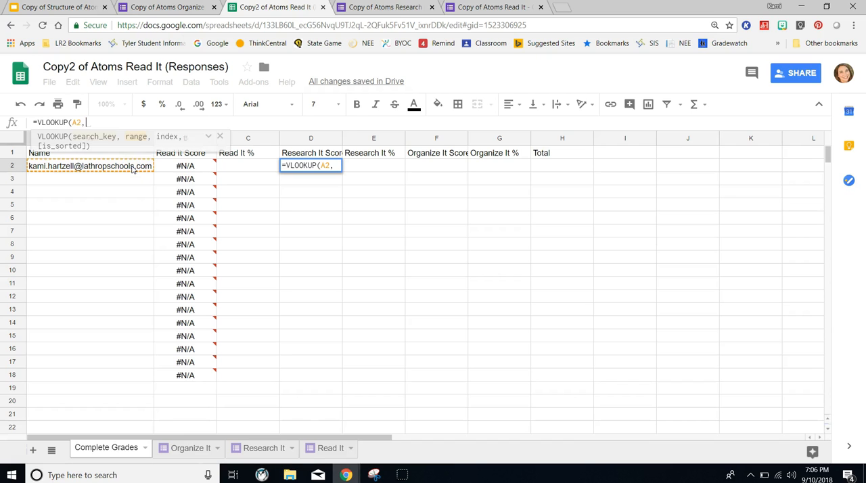
- Set the VLOOKUP range to columns B and C of the Research It sheet as the absolute reference 'Research It'!$B$2:$C
click(272, 448)
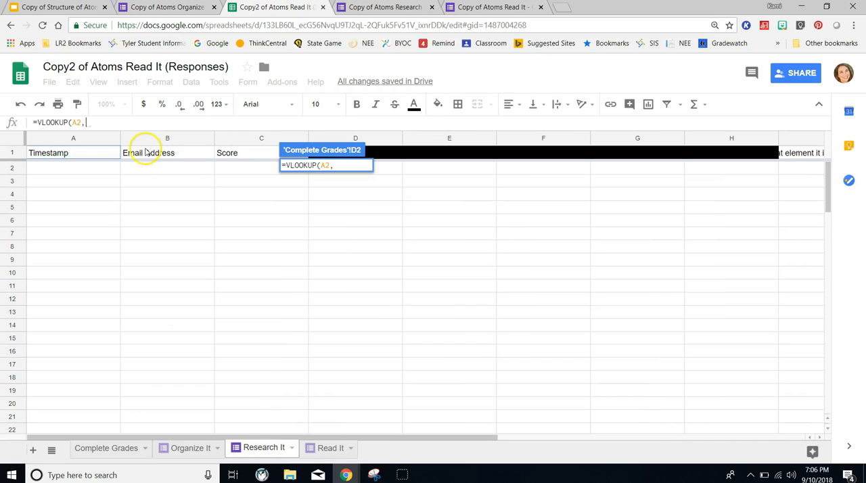
click(155, 169)
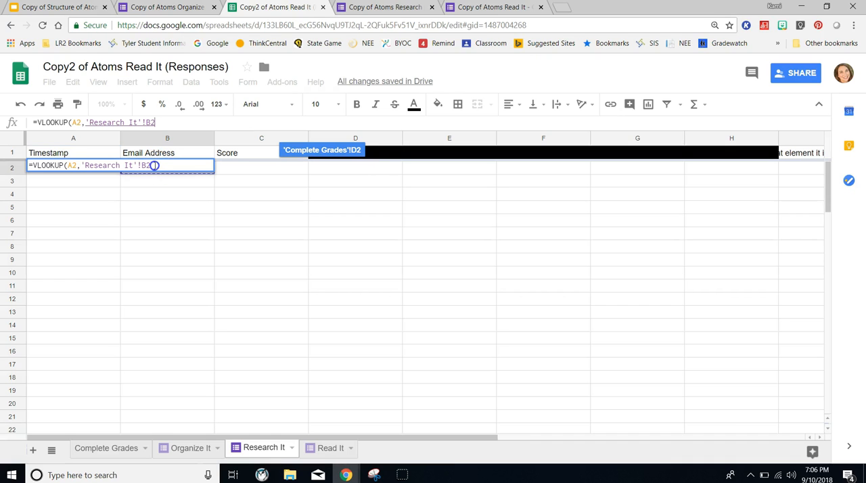
drag(199, 173, 237, 167)
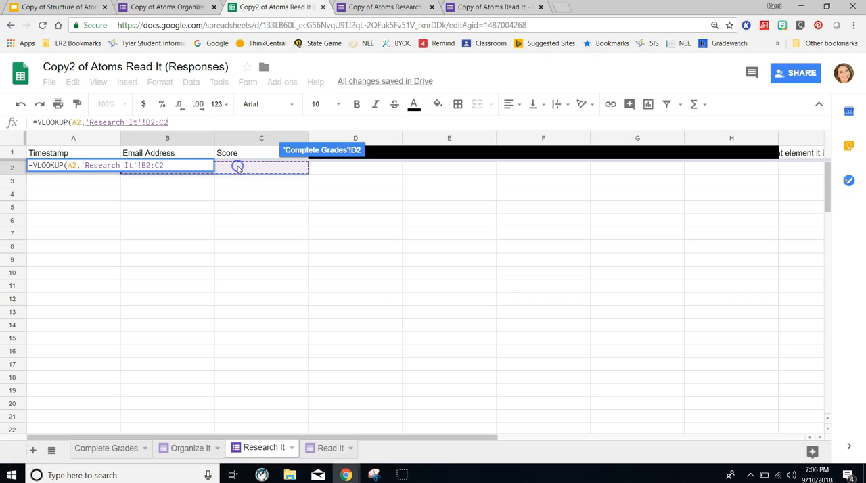
click(176, 126)
key(BackSpace)
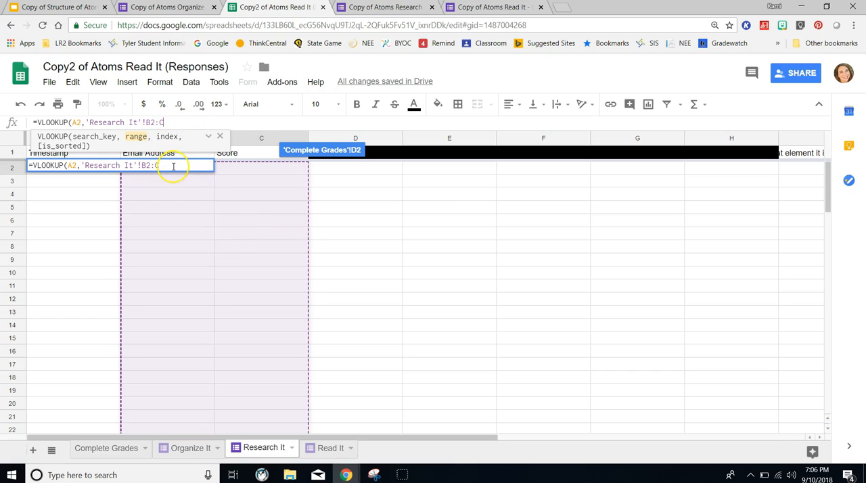
key(F4)
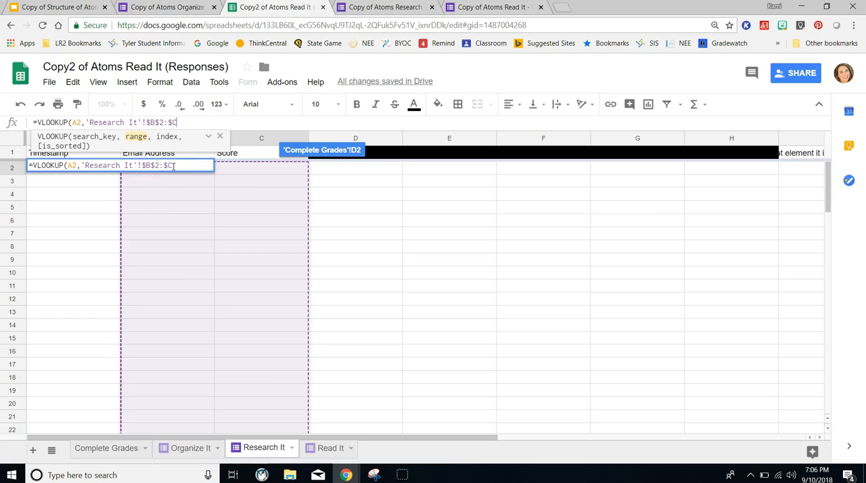
text(,)
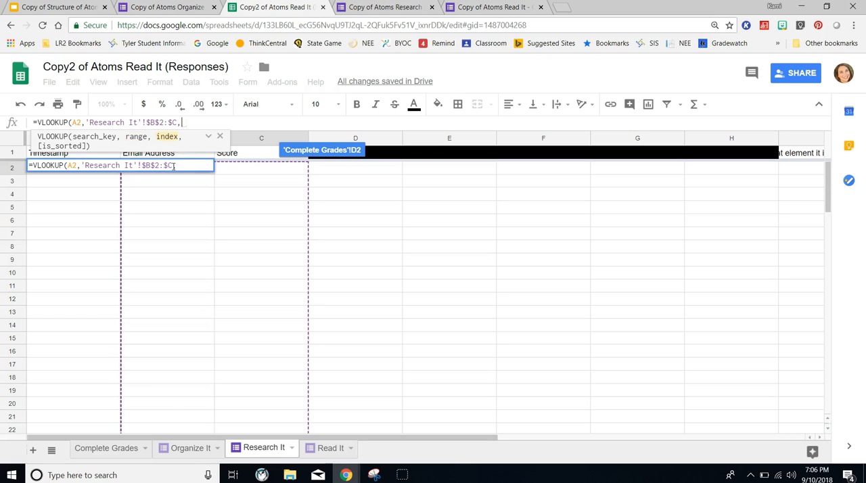
- Finish the Research It VLOOKUP in D2 of the Complete Grades sheet with index 2 and is_sorted 0
click(106, 448)
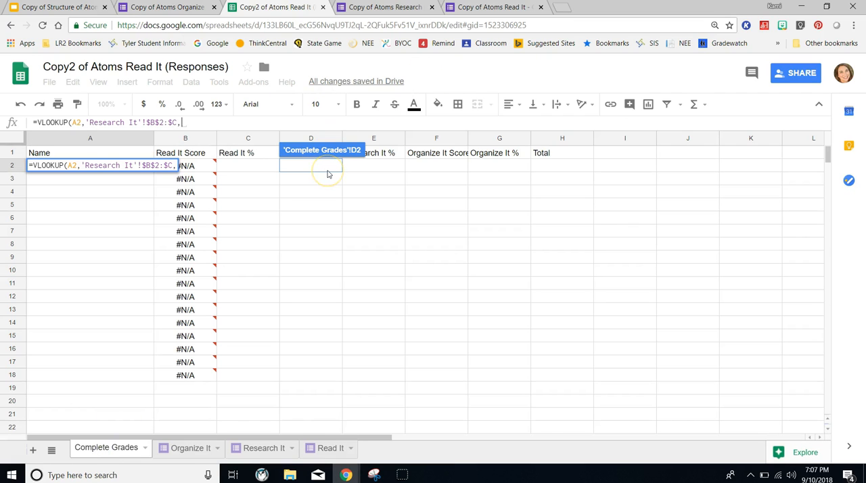
click(186, 127)
text(2)
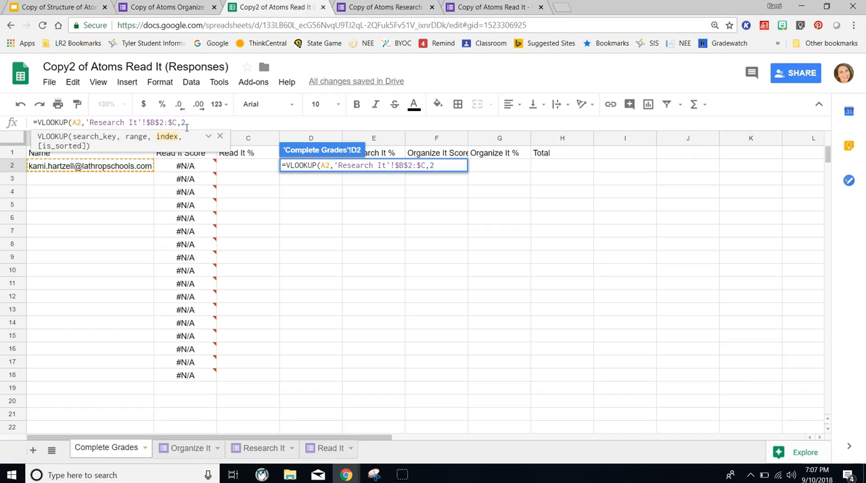
text(,0))
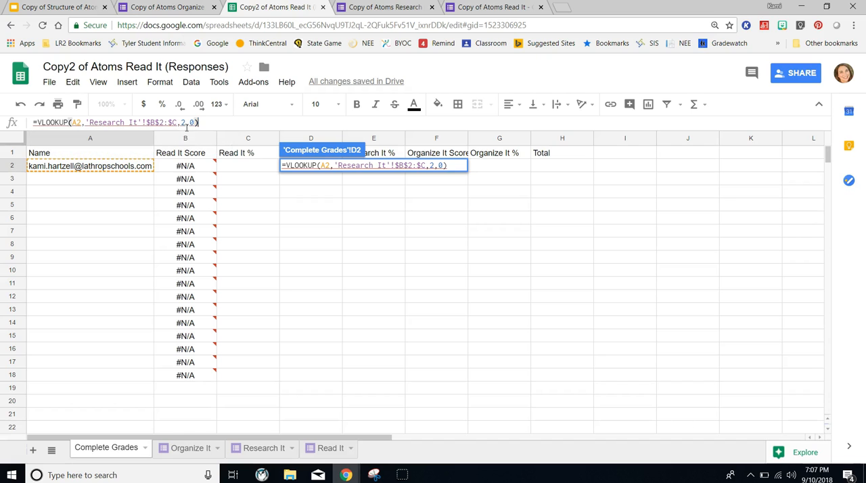
key(Return)
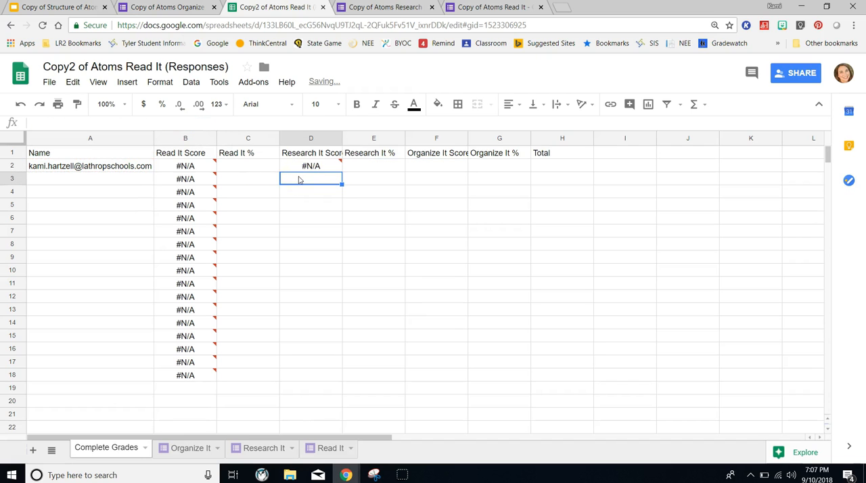
- Fill the Research It Score formula from D2 down to D19
click(326, 167)
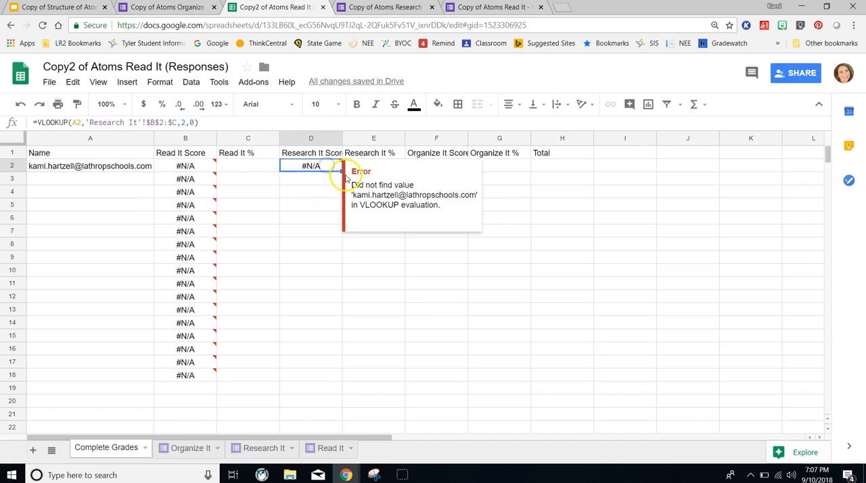
drag(342, 172, 332, 383)
click(413, 313)
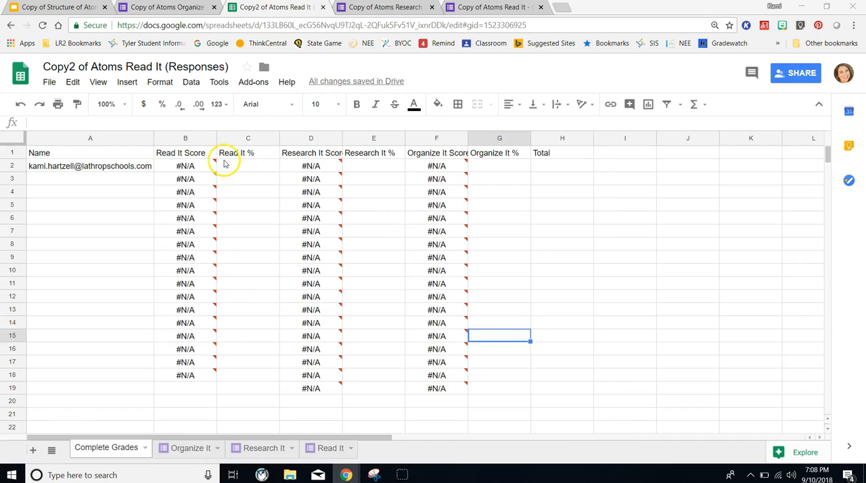
mouse_move(201, 167)
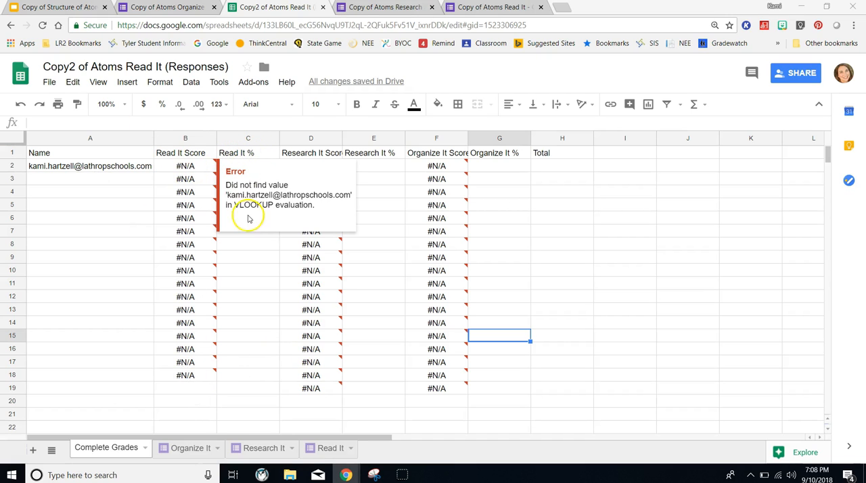
drag(248, 270, 247, 259)
- Paste the formula =left(B2,find("/",B2)-1)/(right(B2,len(B2)-find("/",B2))) into C2 under Read It % and fill it down to C17
click(234, 165)
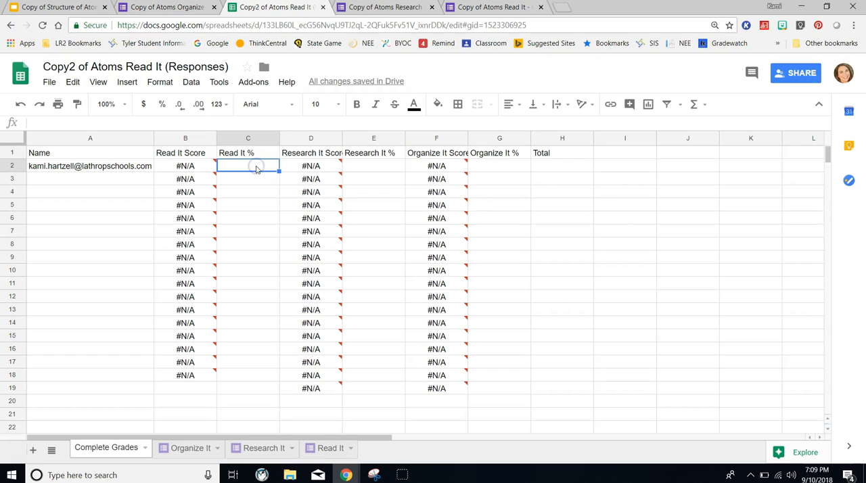
click(50, 122)
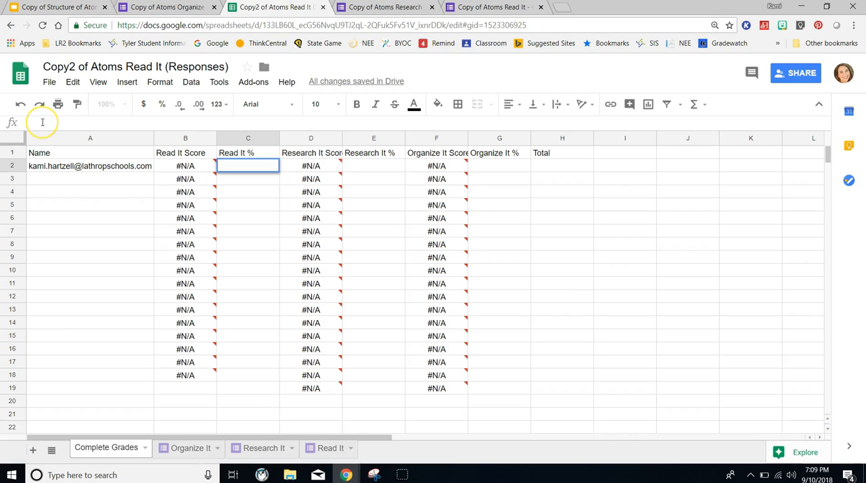
right_click(42, 124)
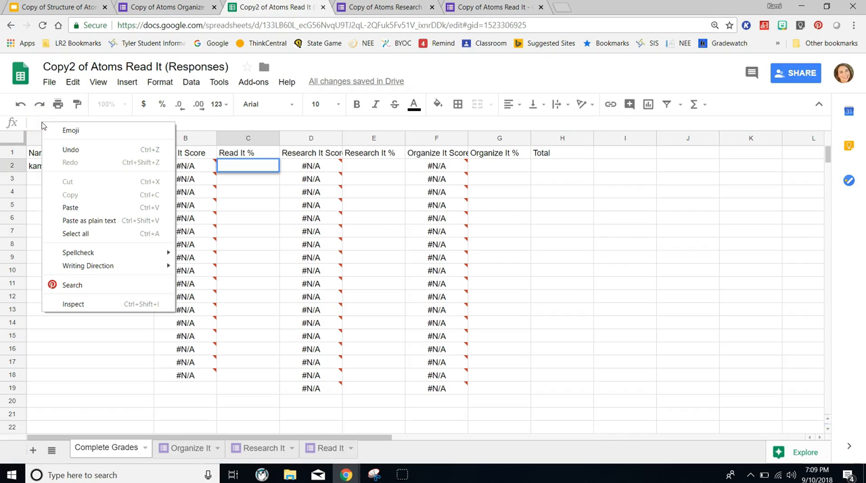
click(68, 207)
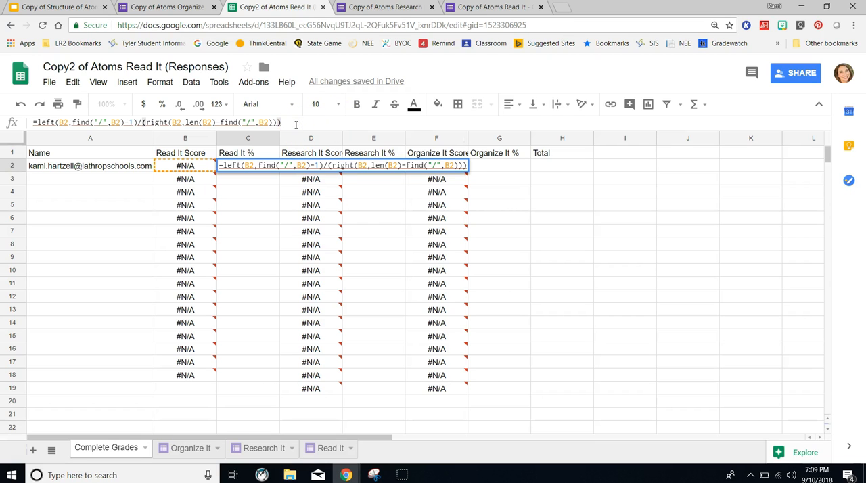
key(Return)
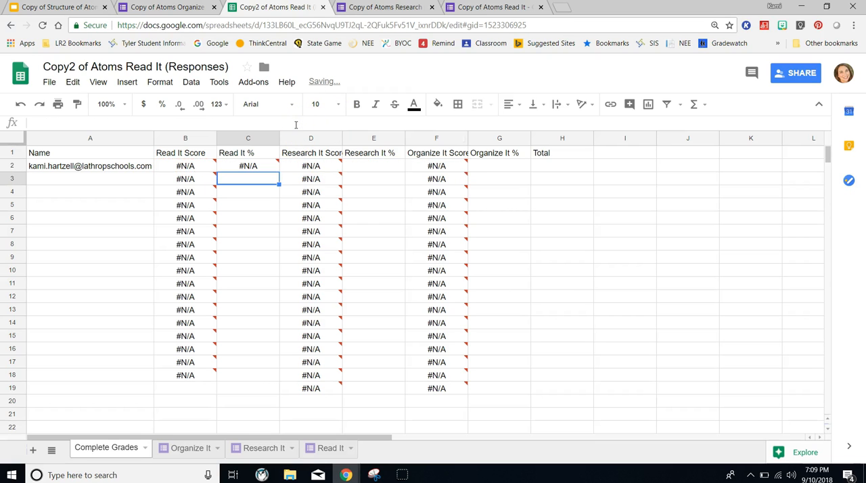
click(245, 167)
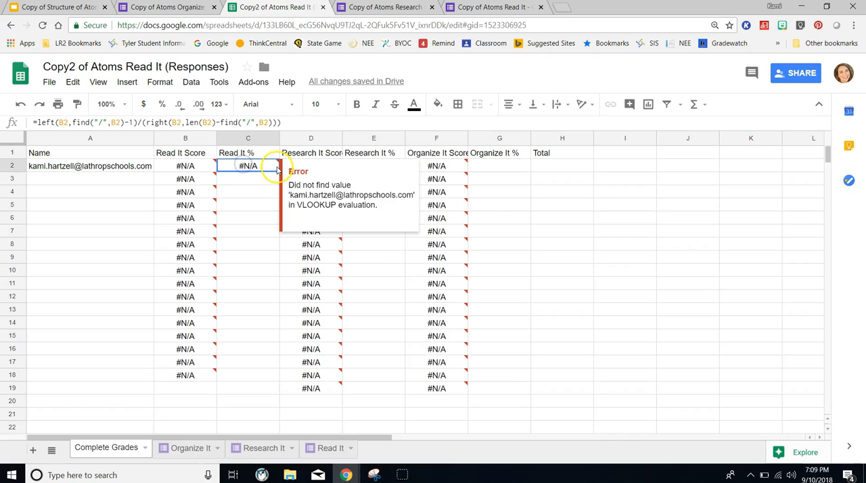
drag(278, 172, 277, 367)
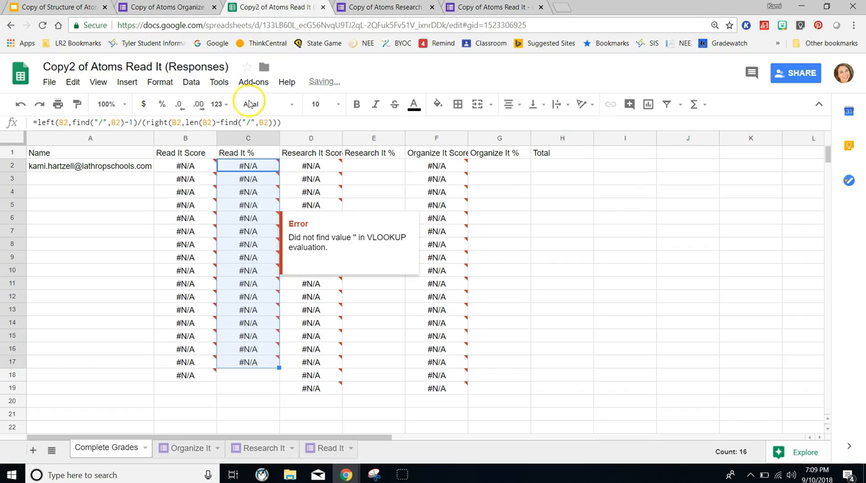
- Format the whole Read It % column of the Complete Grades sheet as Percent
click(252, 139)
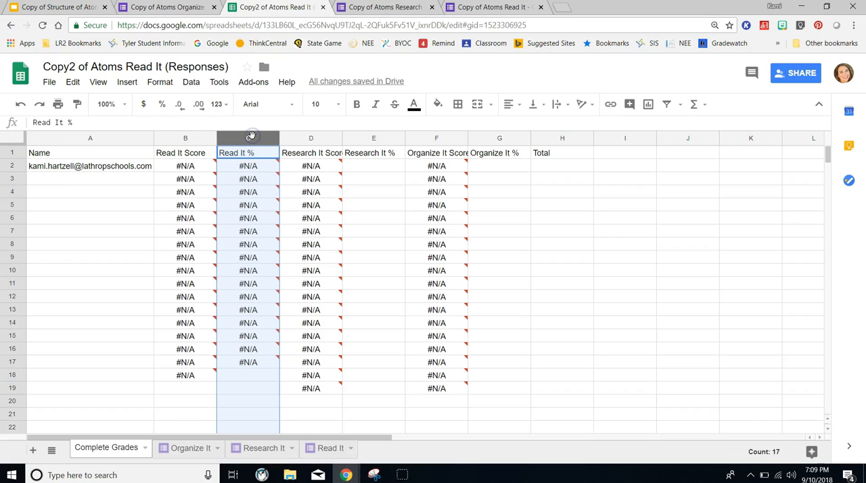
click(191, 81)
mouse_move(163, 86)
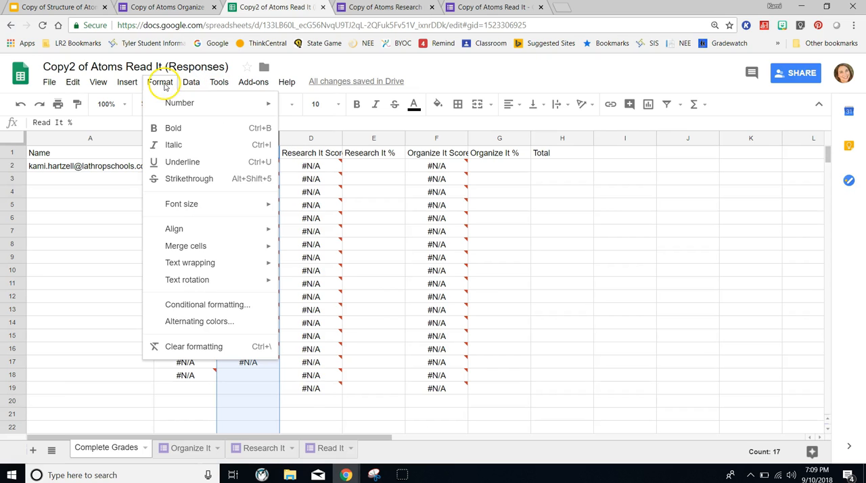
mouse_move(180, 104)
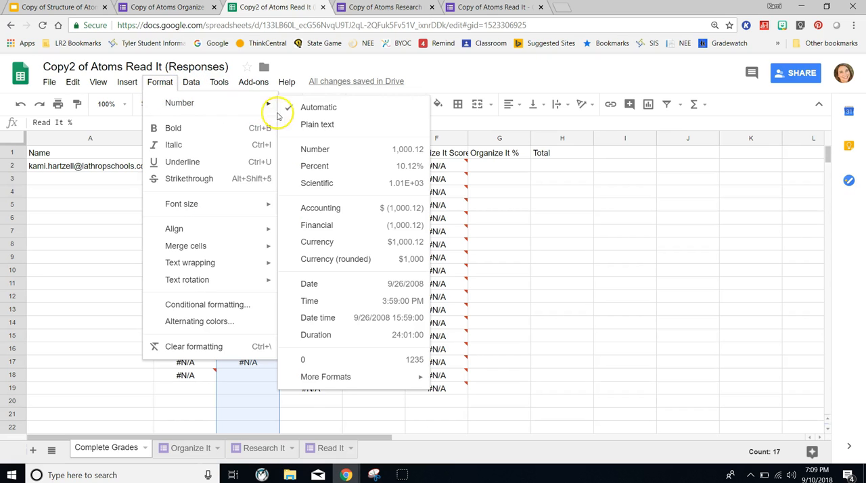
click(314, 167)
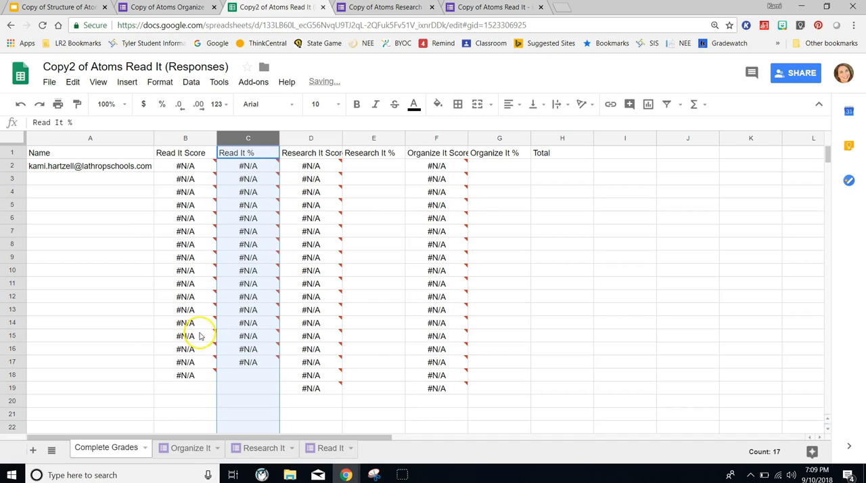
click(381, 340)
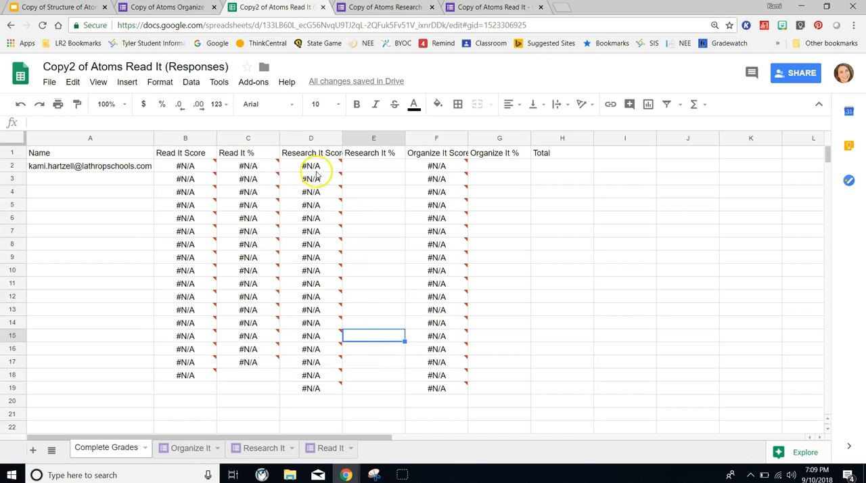
- Paste the copied formula =left(B2,find("/",B2)-1)/(right(B2,len(B2)-find("/",B2))) into E2 under Research It %
click(376, 168)
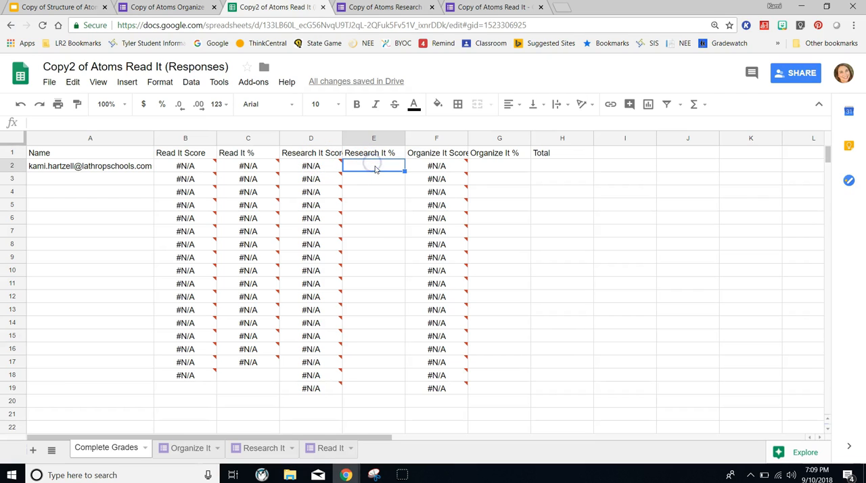
click(169, 120)
right_click(142, 122)
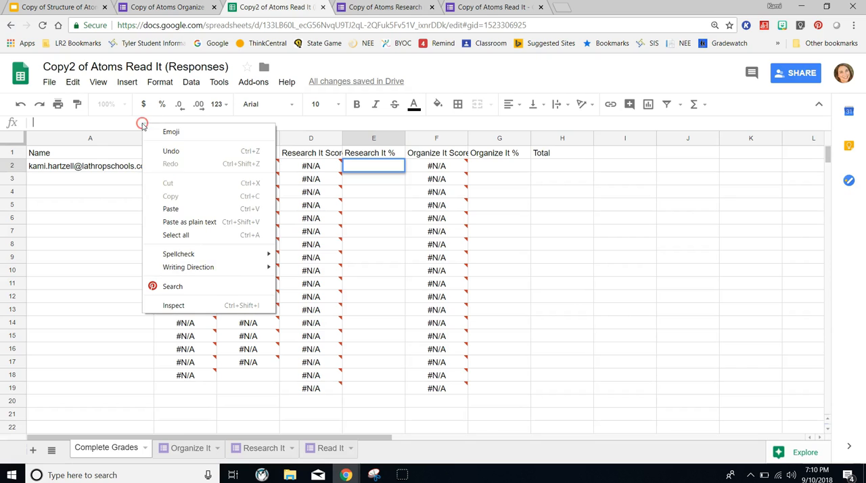
click(171, 207)
- Change both B2 references in the left(...) part of the E2 formula to D2
click(63, 122)
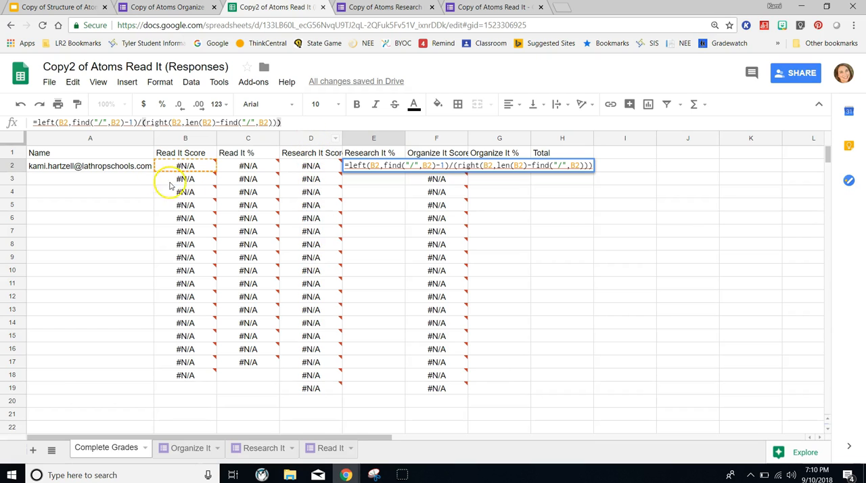
click(63, 121)
key(Right)
key(Right)
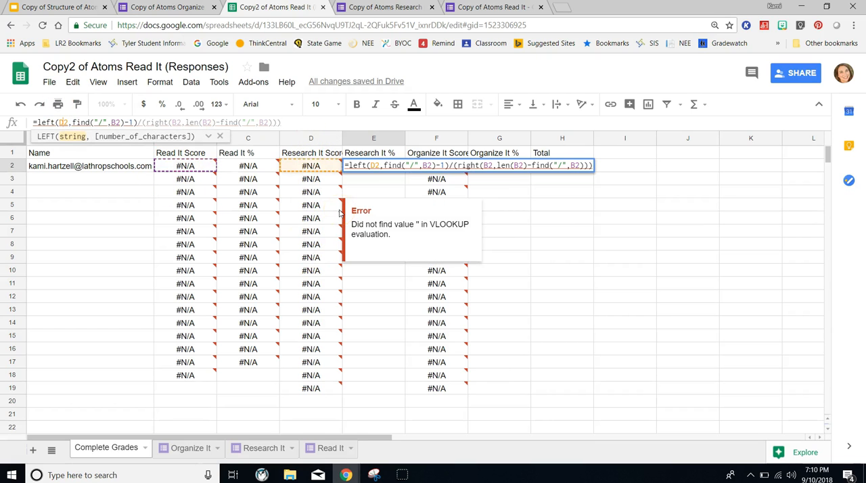
click(115, 122)
key(Right)
key(Right)
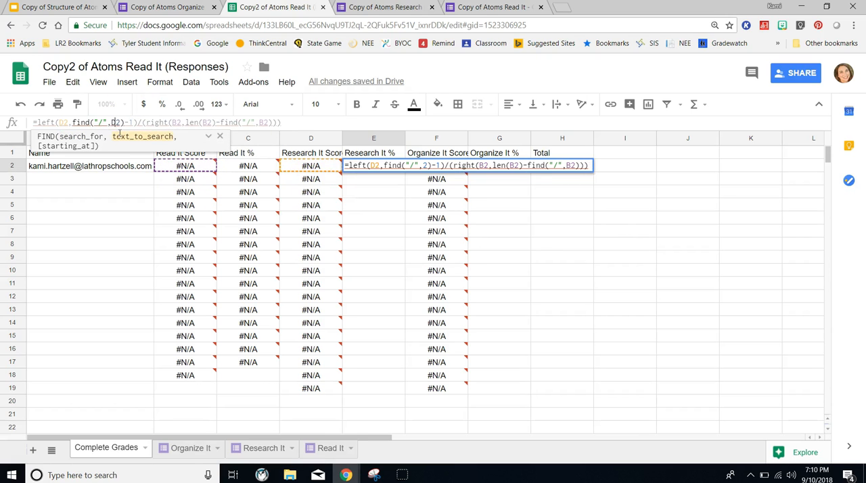
- Replace the three B2 references in the right(...) part of the E2 formula with D2 and commit it
click(182, 122)
key(Right)
key(Right)
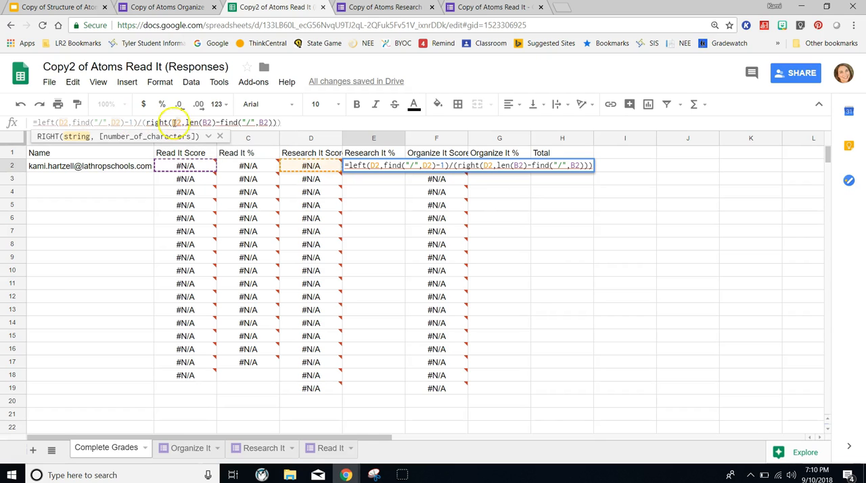
click(207, 123)
key(Right)
key(Right)
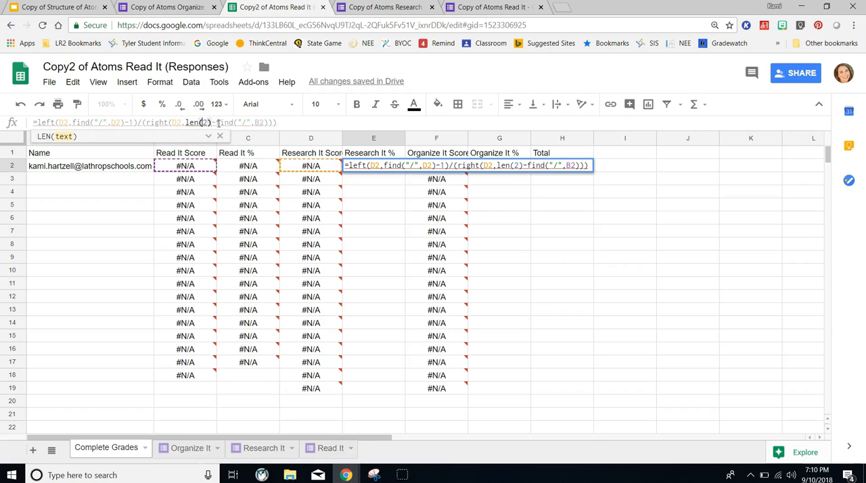
click(265, 123)
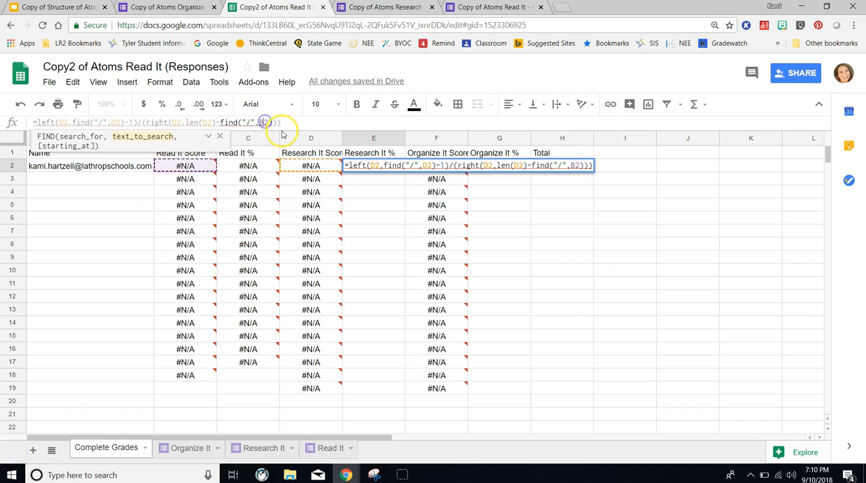
key(Right)
key(Right)
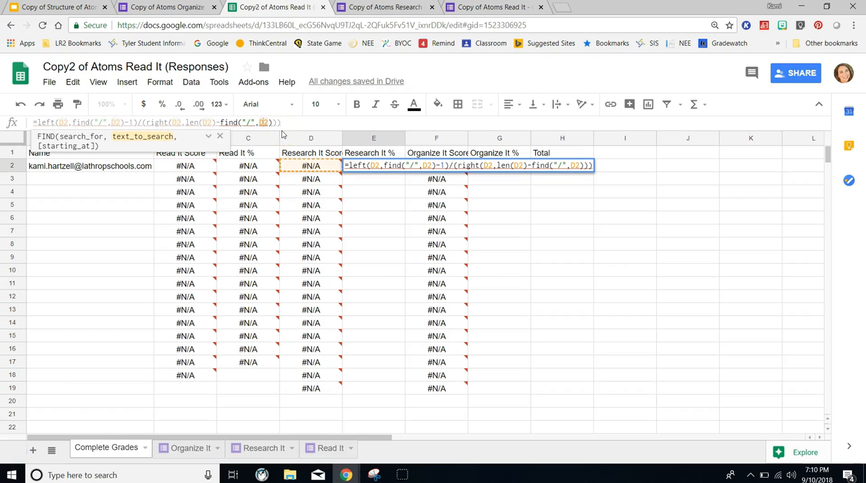
click(318, 125)
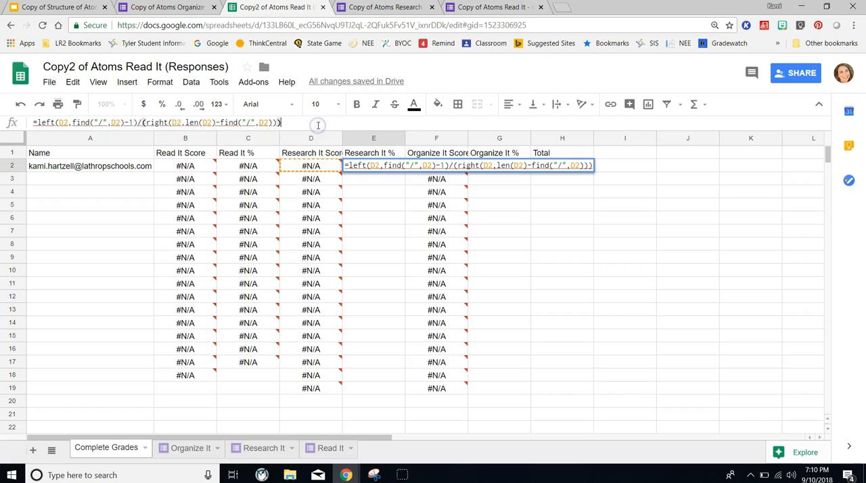
key(Return)
- Fill the Research It % formula from E2 down to E19 and format those cells as Percent
click(381, 168)
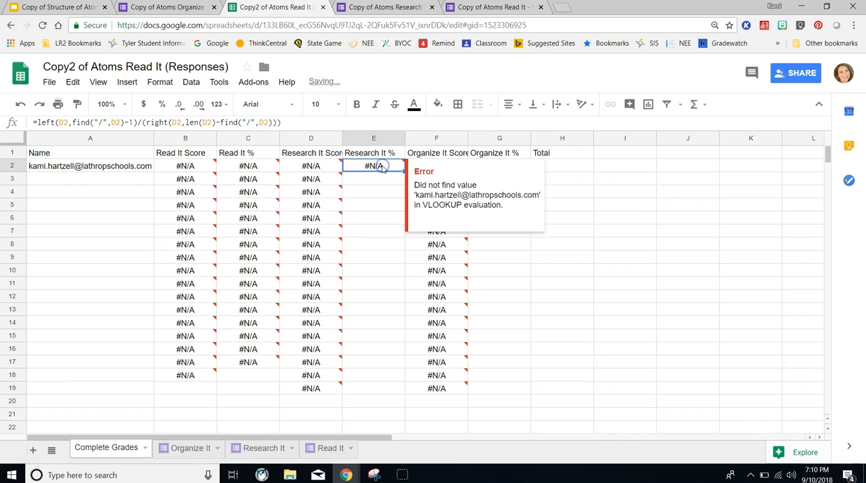
drag(404, 171, 404, 388)
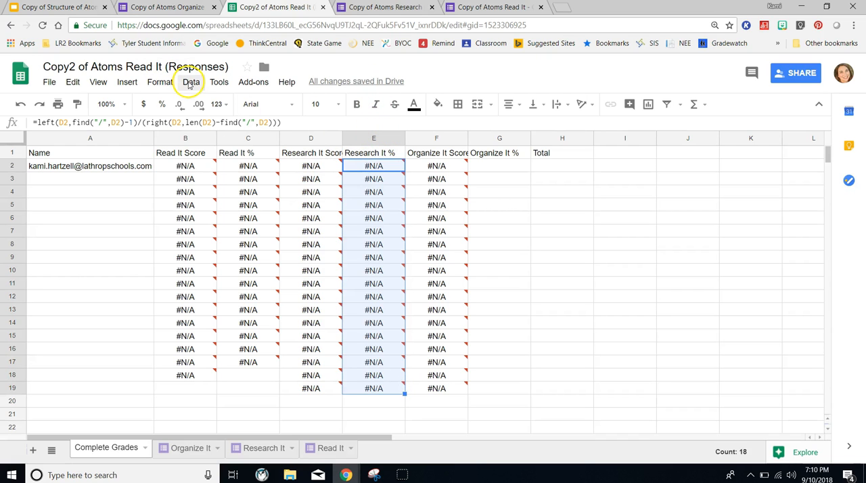
click(162, 82)
click(174, 102)
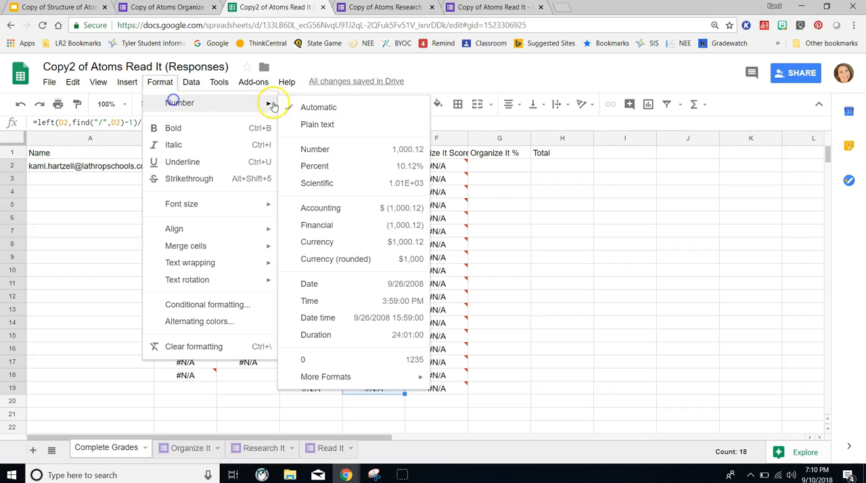
click(327, 169)
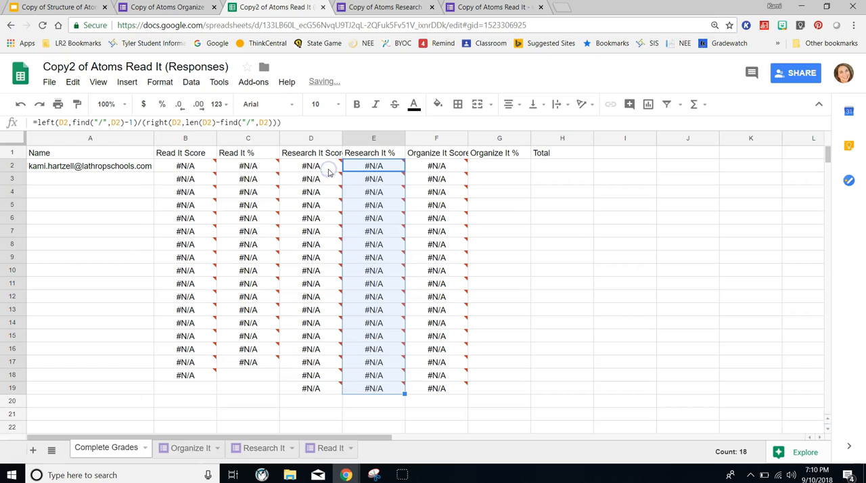
- Paste the copied formula =left(B2,find("/",B2)-1)/(right(B2,len(B2)-find("/",B2))) into G2 under Organize It %
click(512, 221)
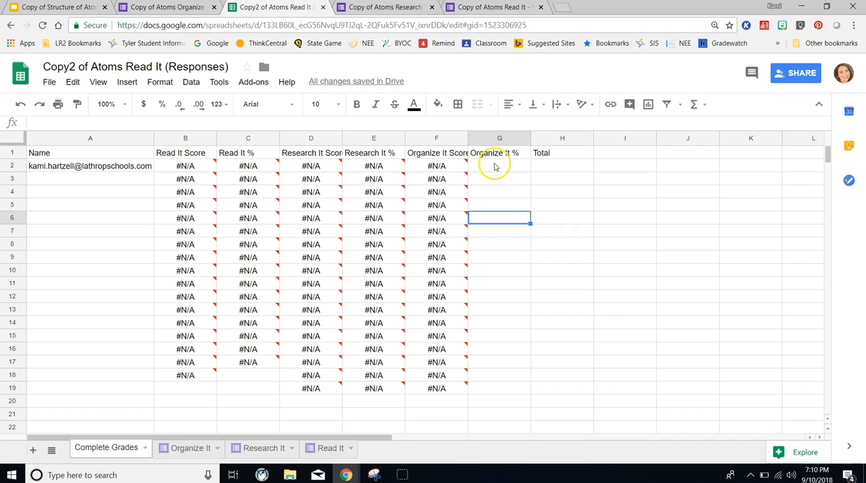
click(495, 167)
right_click(262, 124)
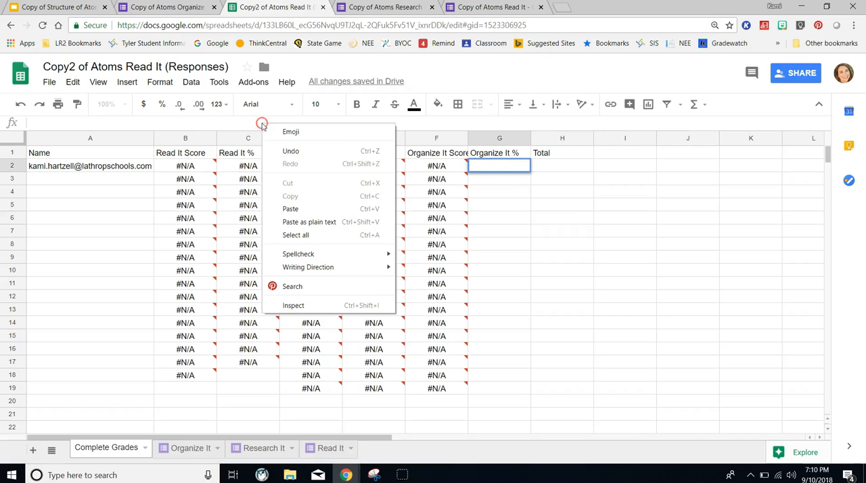
click(289, 208)
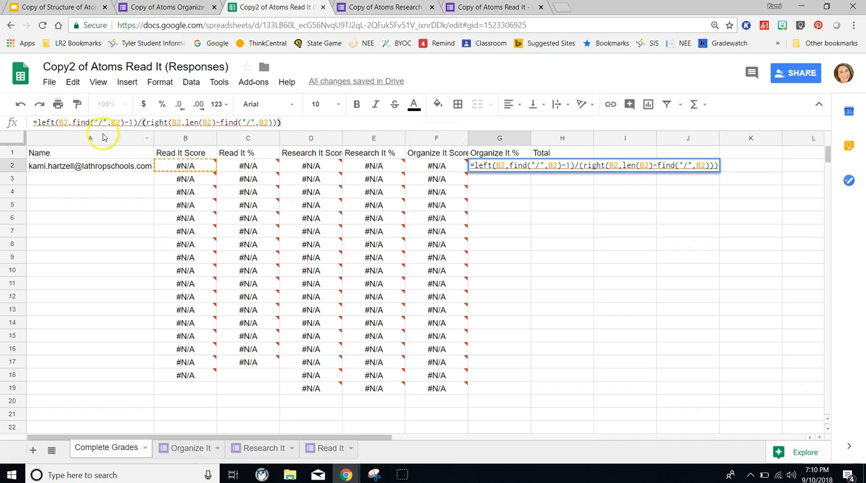
- Change both B2 references in the left(...) part of the G2 formula to F2
click(64, 123)
key(BackSpace)
text(F)
click(119, 123)
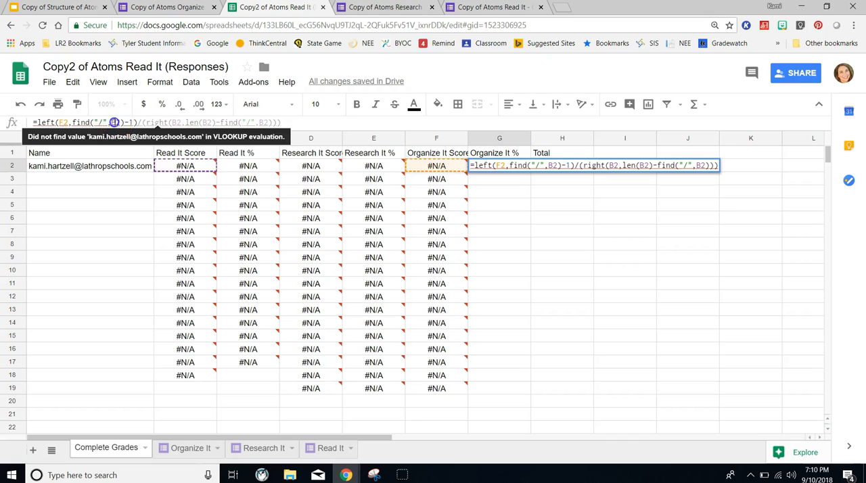
key(BackSpace)
text(F)
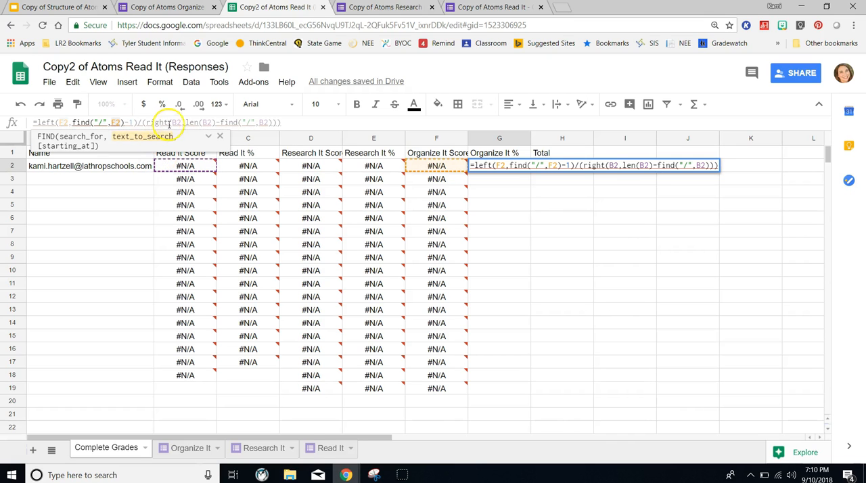
- Replace the three B2 references in the right(...) part of the G2 formula with F2 and commit it
click(174, 122)
key(BackSpace)
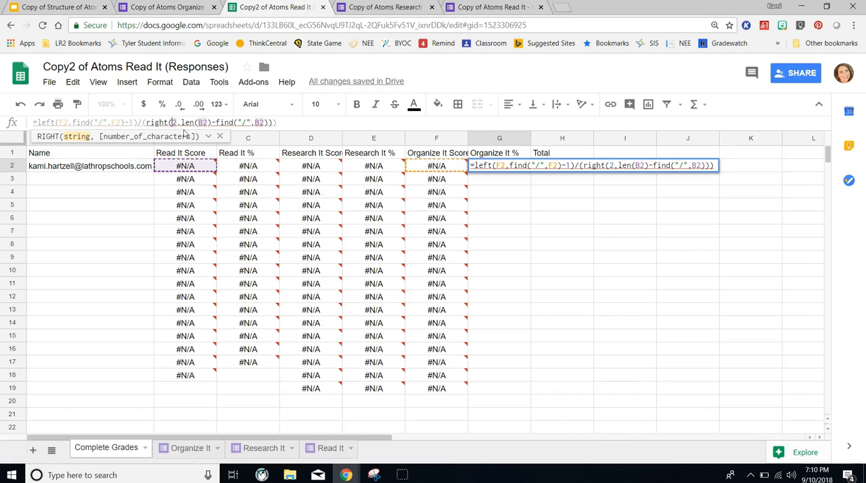
text(F)
click(209, 125)
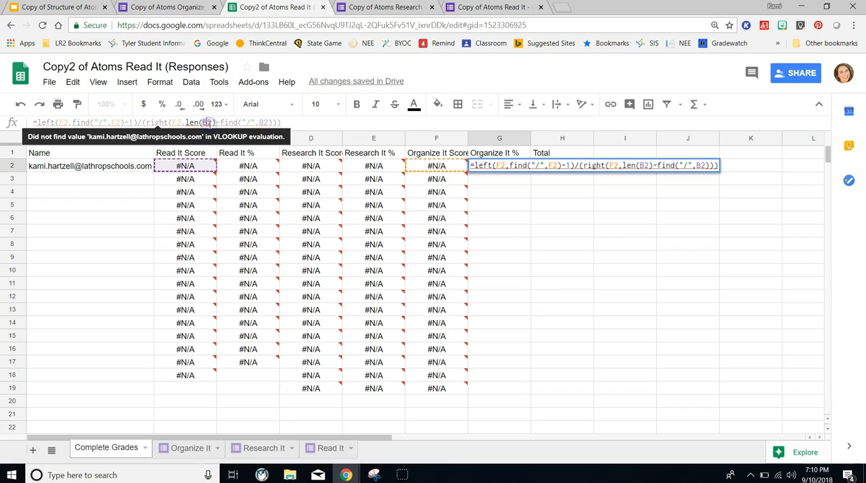
key(BackSpace)
text(F)
click(268, 124)
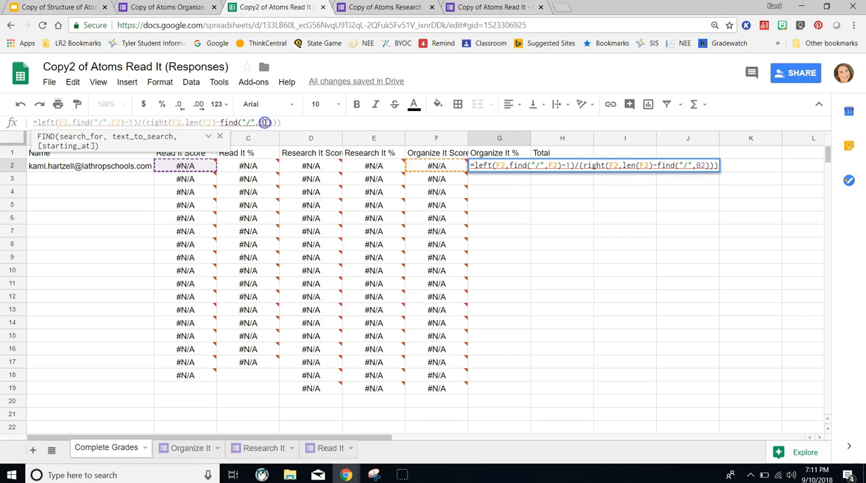
key(BackSpace)
text(F)
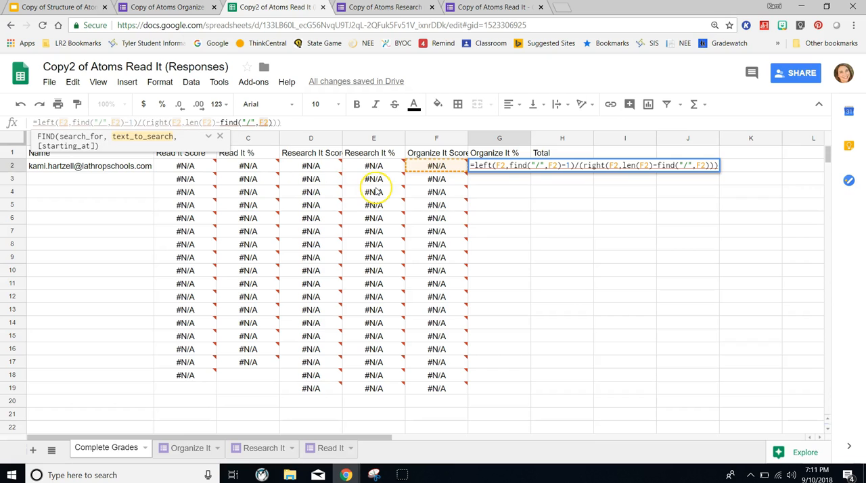
key(Return)
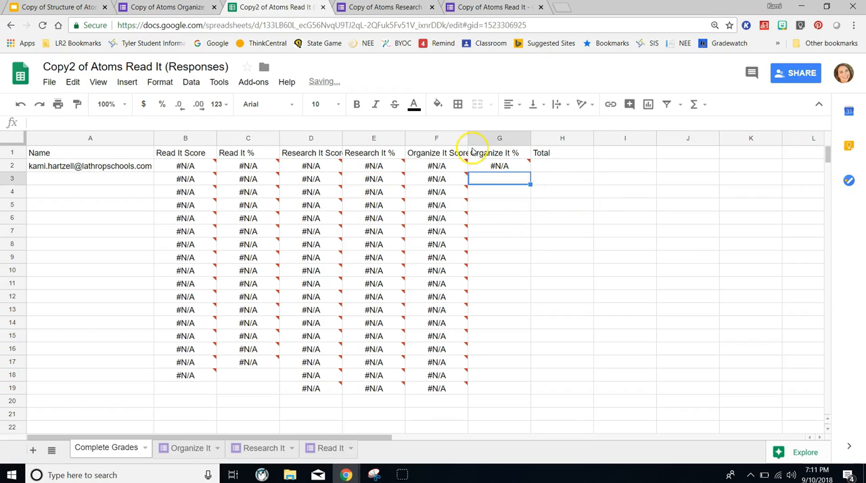
- Fill the Organize It % formula from G2 down to G19
click(496, 156)
click(509, 169)
drag(531, 171, 539, 389)
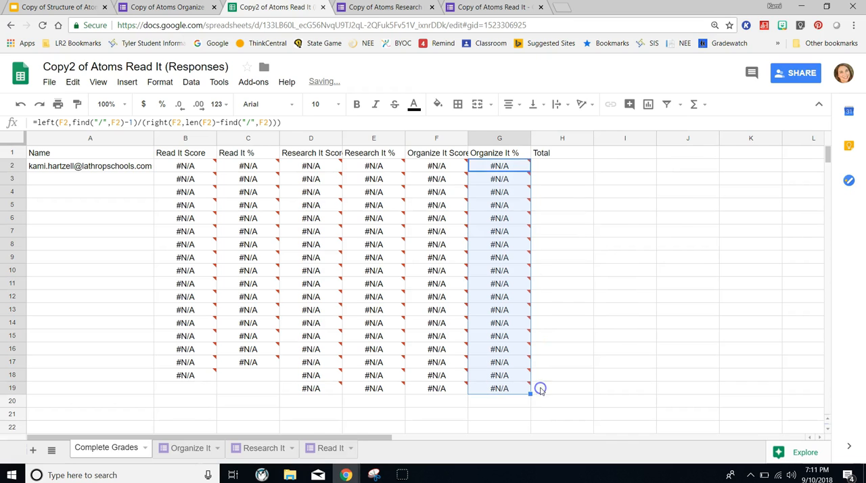
- Paste the formula =AVERAGEA(C2,E2,G2,I2,K2) into H2 under Total
click(565, 170)
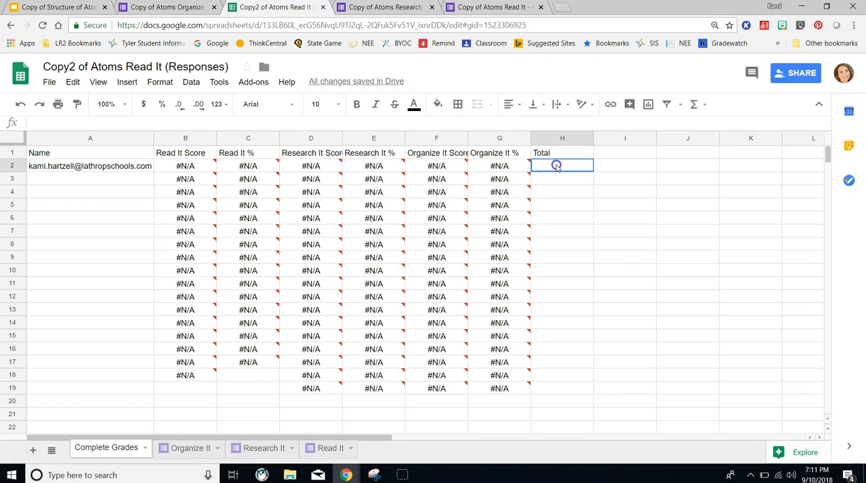
right_click(247, 126)
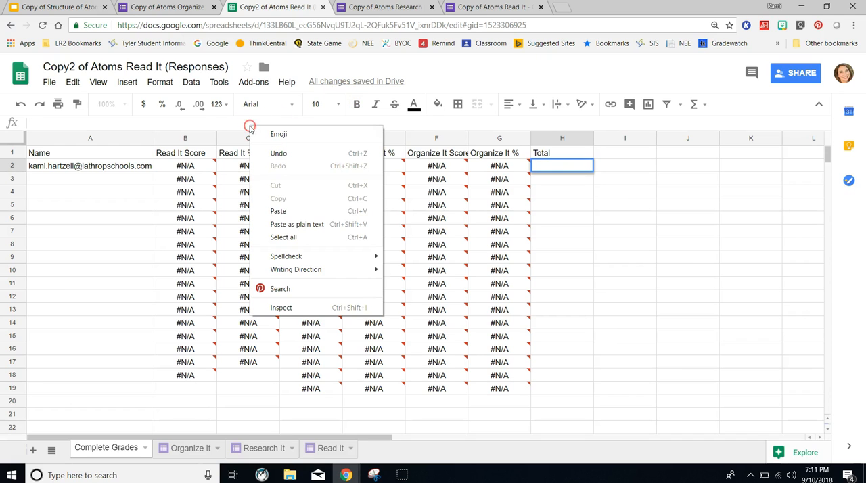
click(280, 212)
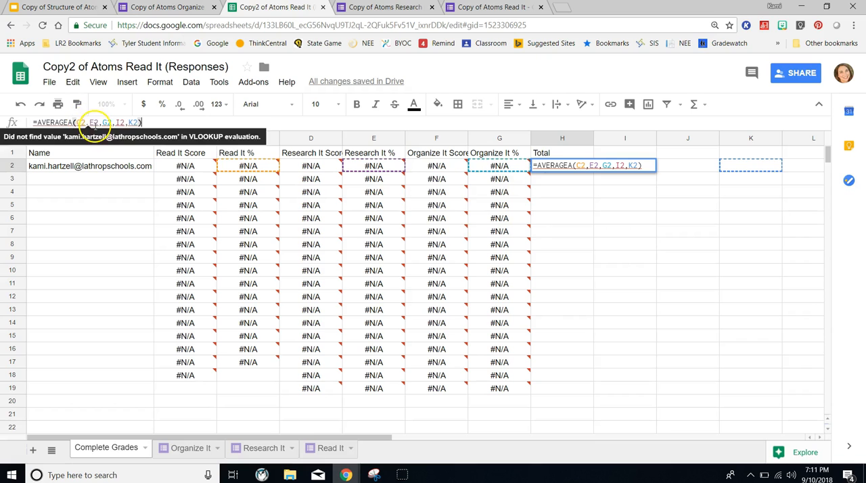
- Remove the I2 and K2 references from the H2 formula and commit it as =AVERAGEA(C2,E2,G2)
click(137, 123)
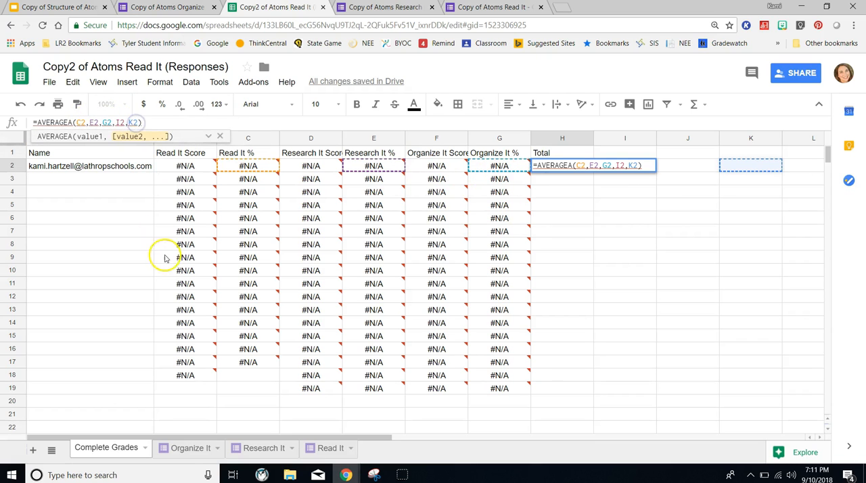
key(BackSpace)
key(BackSpace)
key(BackSpace)
key(BackSpace)
key(BackSpace)
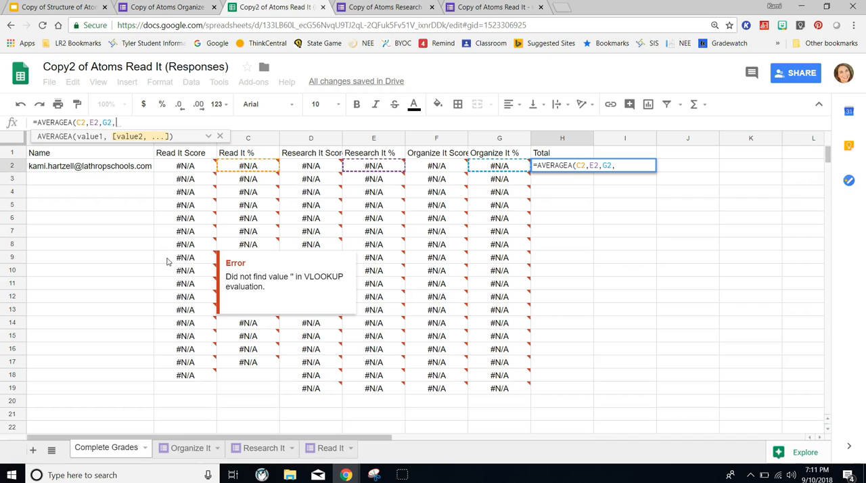
key(BackSpace)
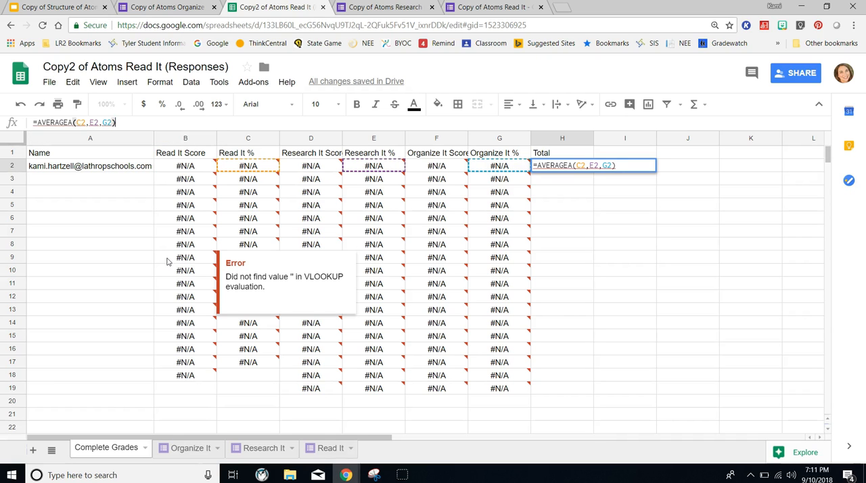
key(Return)
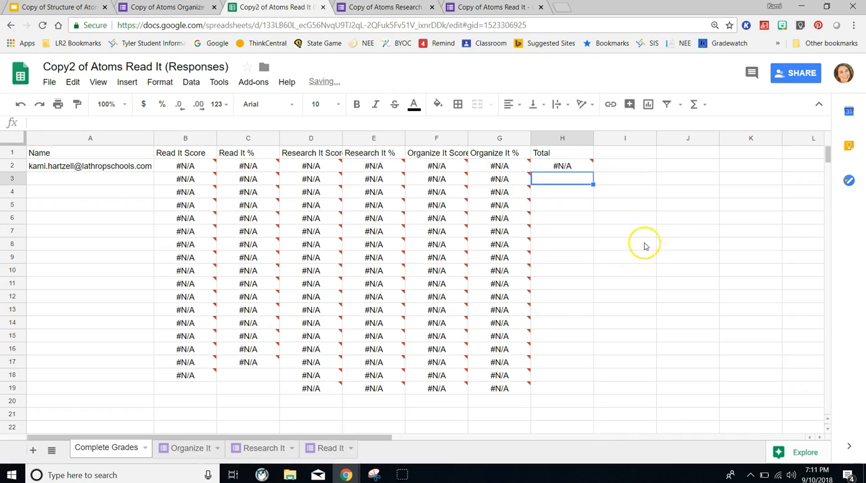
- Fill the Total formula from H2 down to H19 and format those cells as Percent
click(563, 166)
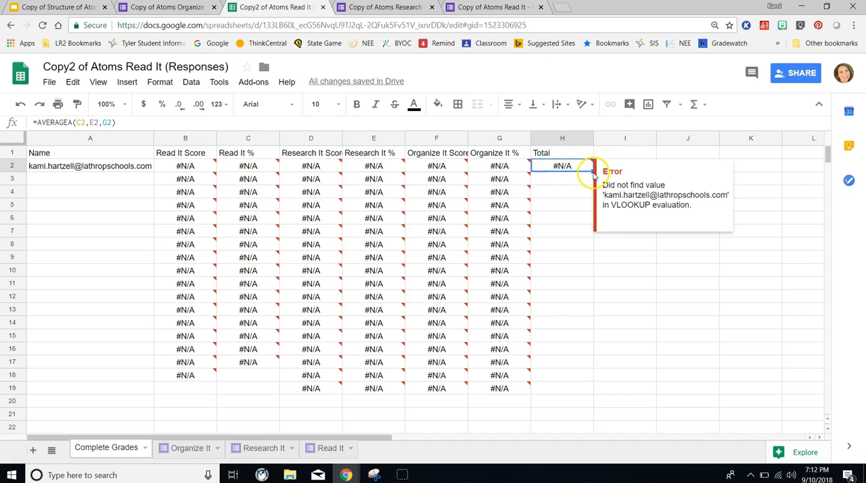
drag(593, 172, 596, 385)
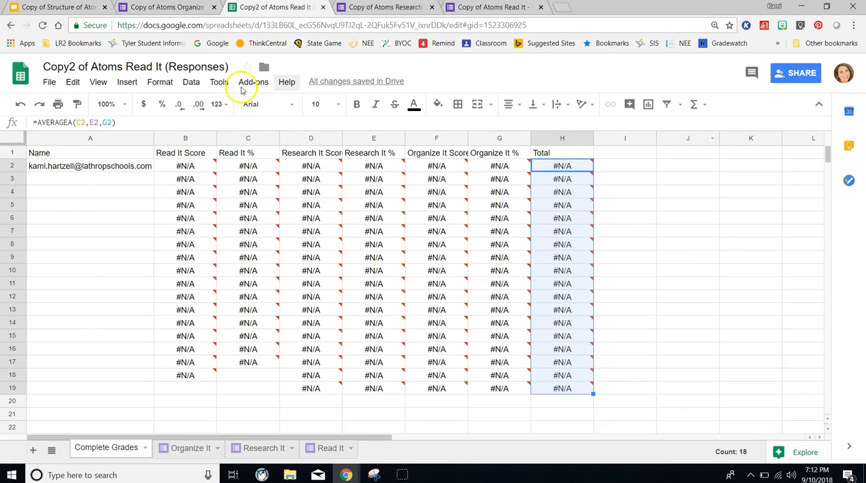
click(169, 82)
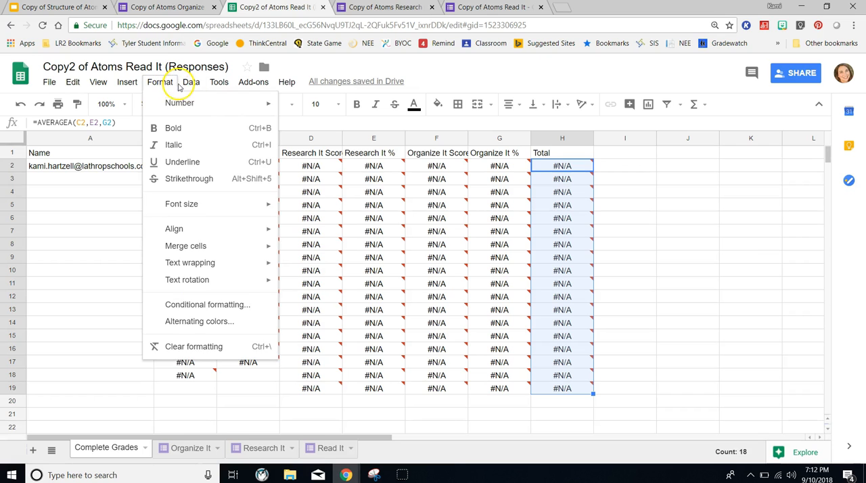
mouse_move(178, 104)
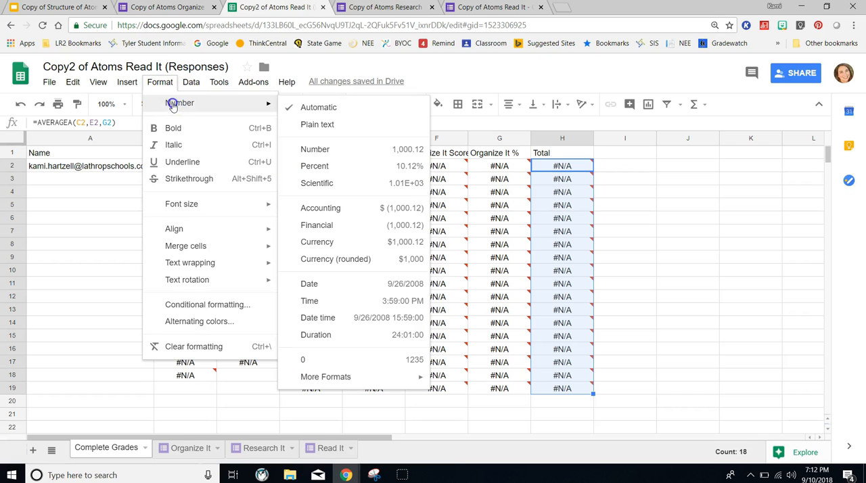
click(315, 166)
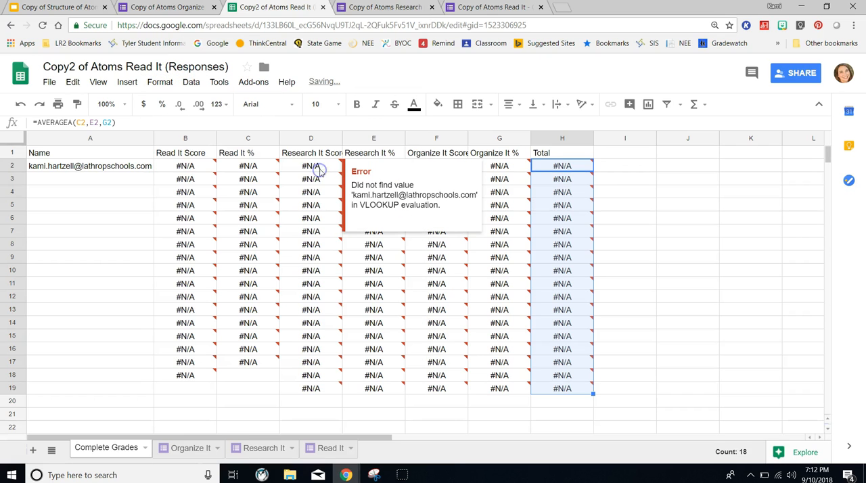
click(606, 218)
click(580, 191)
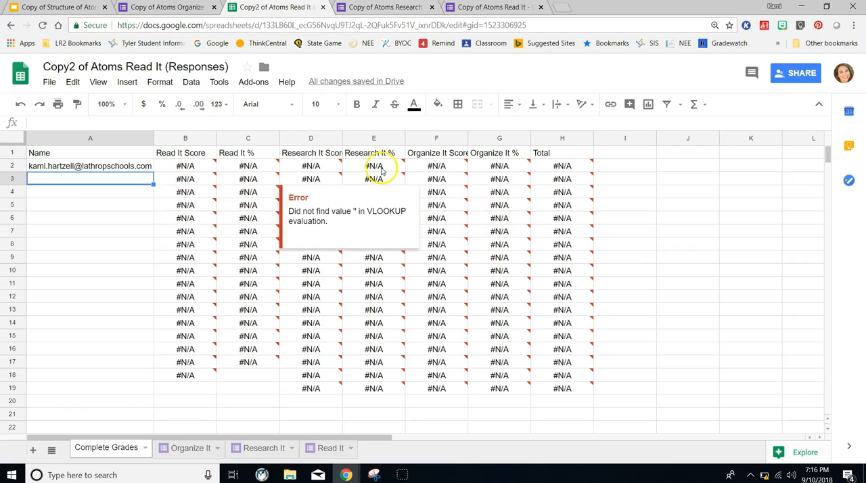
- Change the lookup range in the B2 Read It Score formula to 'Read It'!$B$2:$C and commit it
click(179, 168)
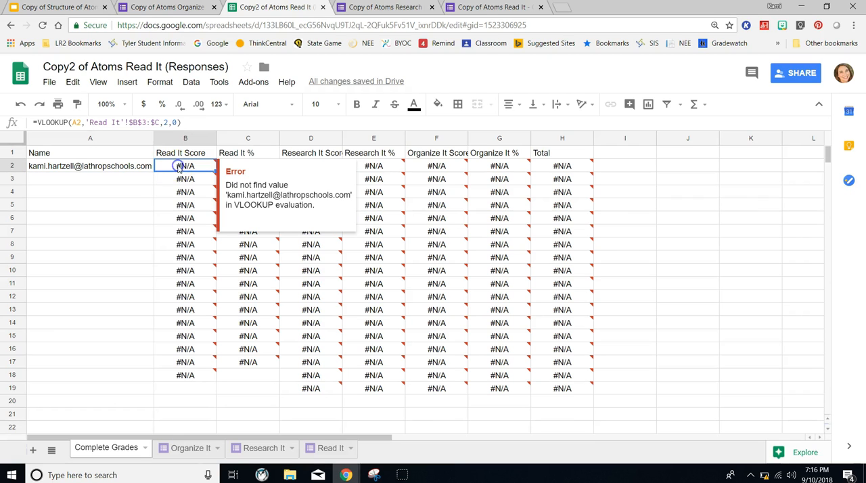
click(147, 125)
click(148, 124)
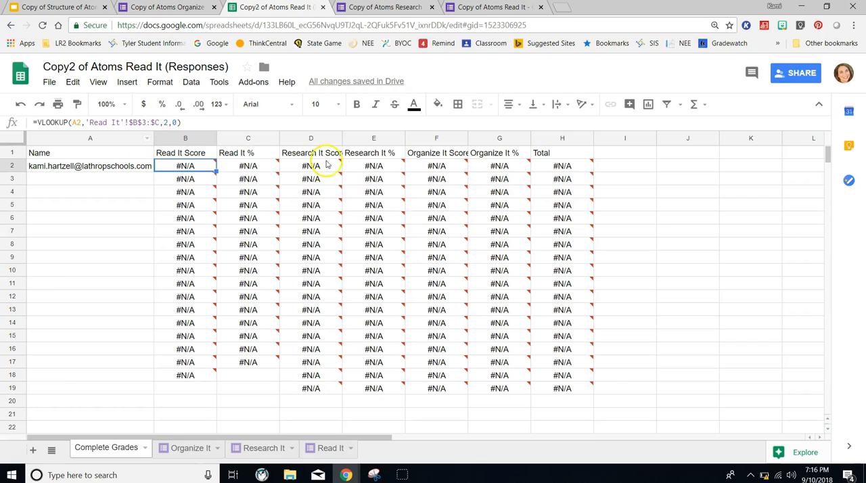
click(145, 122)
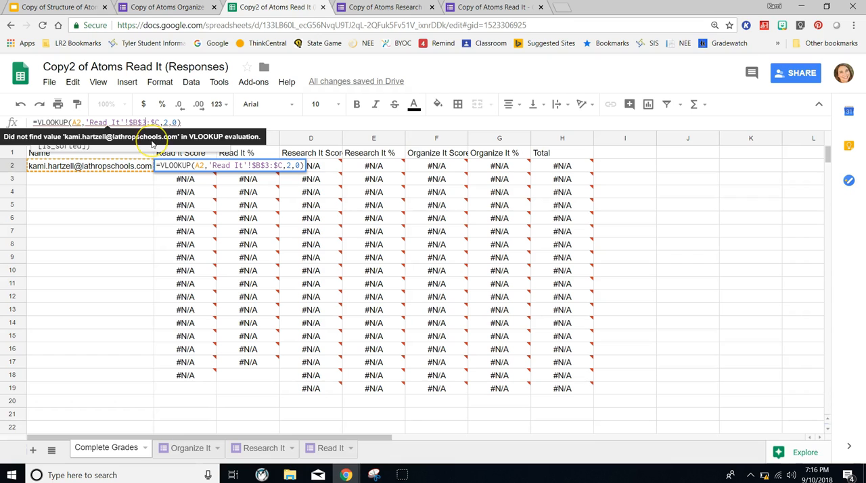
key(BackSpace)
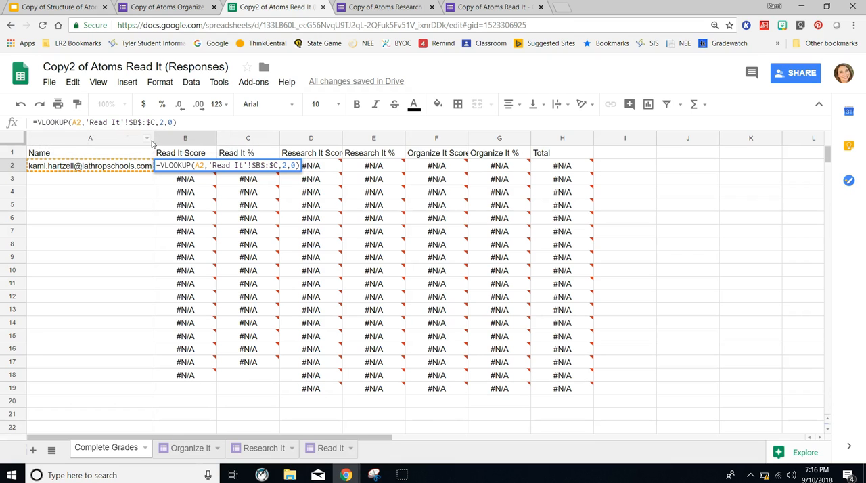
text(2)
key(Return)
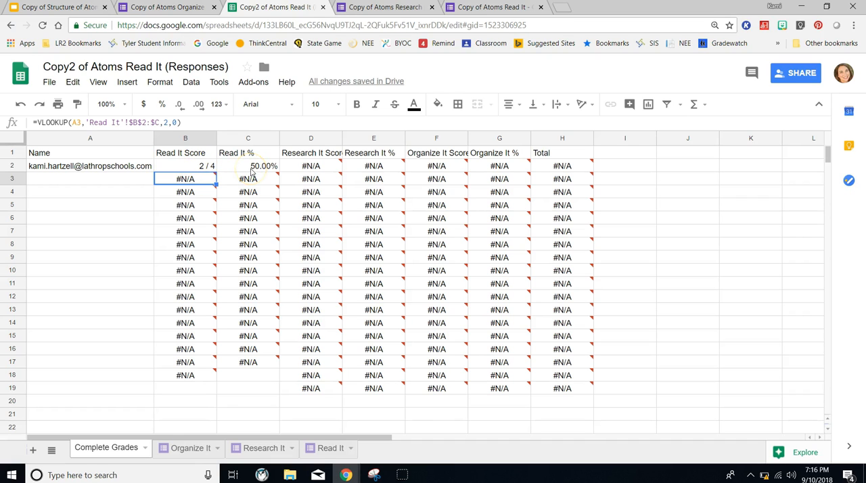
- Change the lookup range in the D2 Research It Score formula to 'Research It'!$B$2:$C and commit it
click(298, 167)
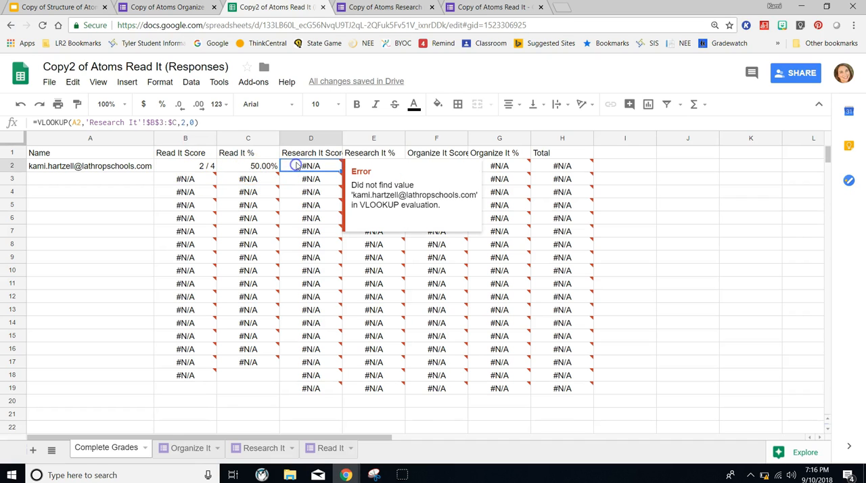
click(164, 122)
text(2)
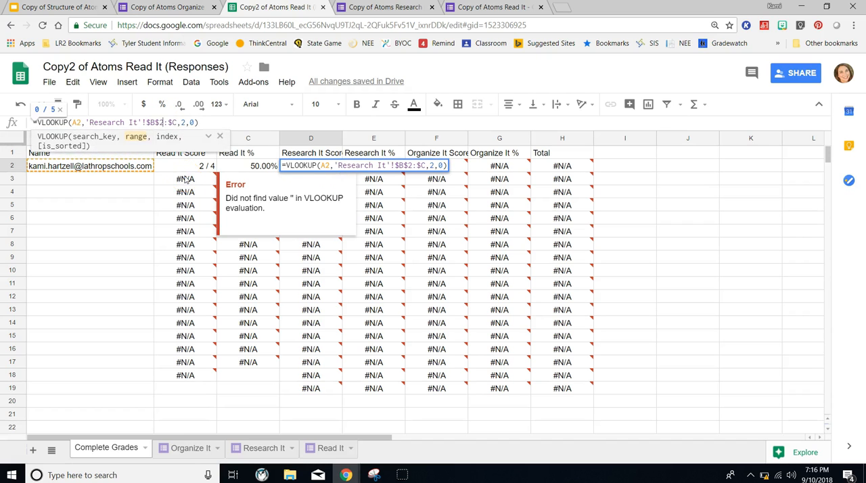
key(Return)
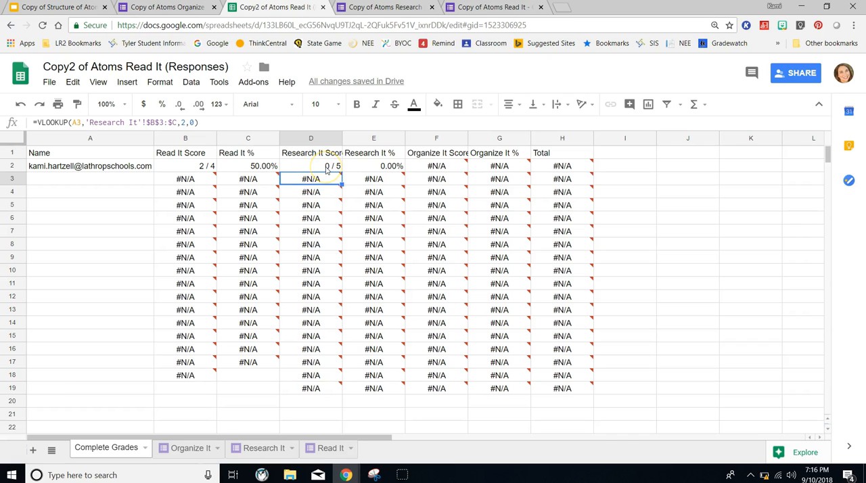
- Change the lookup range in the F2 Organize It Score formula to 'Organize It'!$B$2:$C and commit it
click(435, 166)
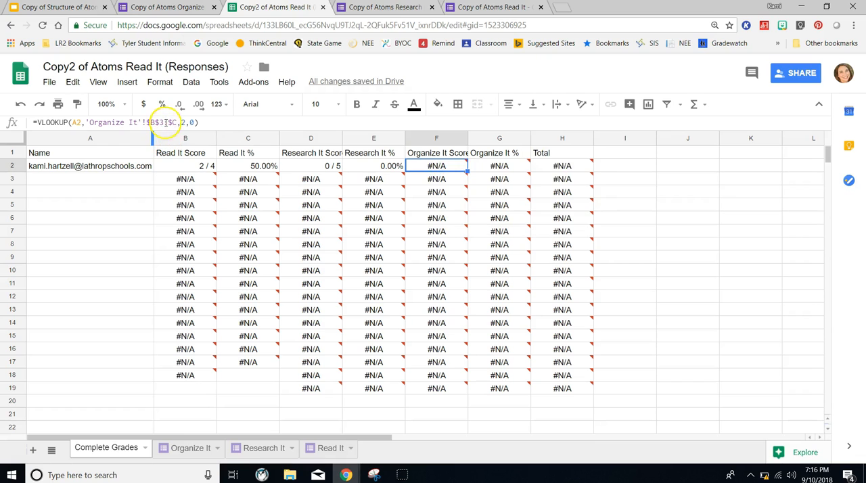
click(163, 122)
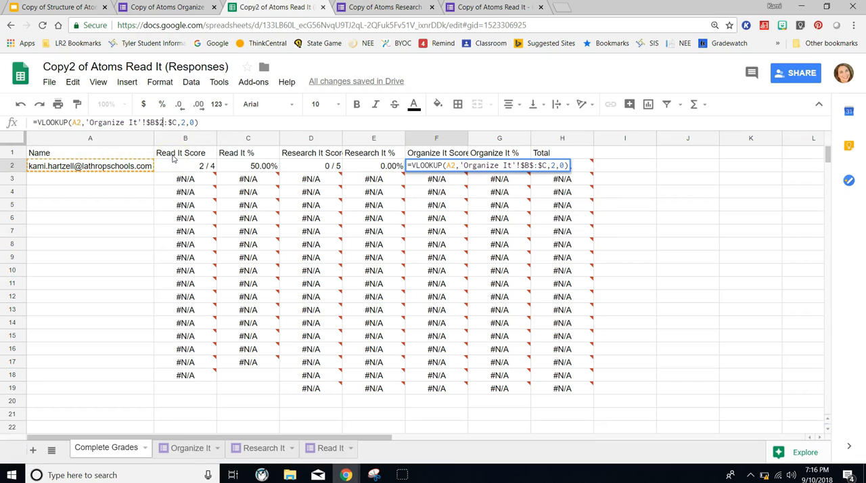
key(Return)
click(506, 258)
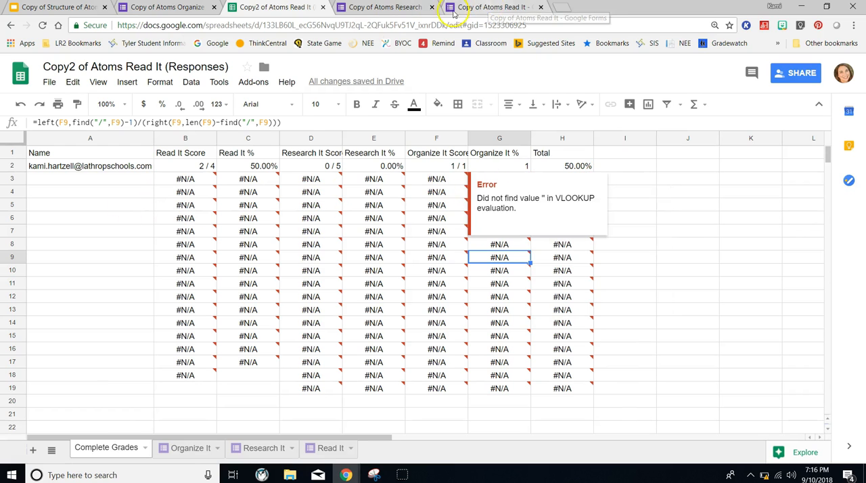
- Switch to the Copy of Atoms Research It form and review its response summary, points distribution, scores and answers
click(391, 10)
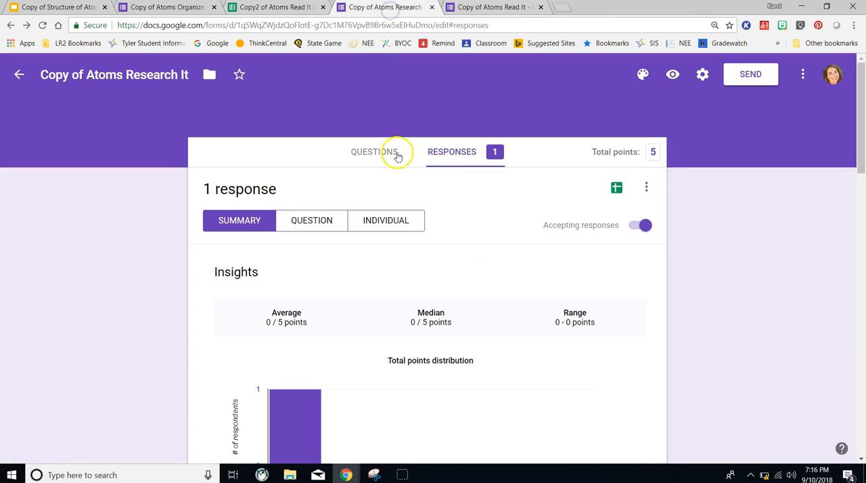
scroll(480, 228, down, 6)
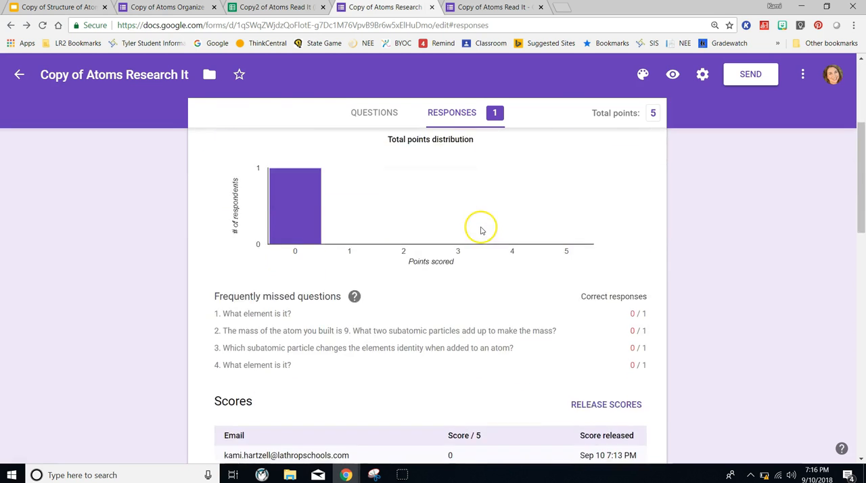
scroll(508, 259, up, 2)
scroll(508, 260, down, 3)
scroll(509, 259, down, 1)
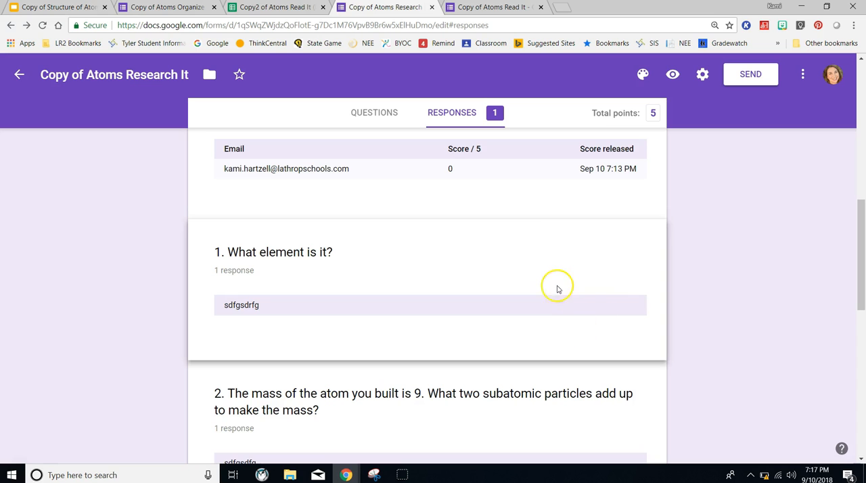
scroll(558, 289, up, 10)
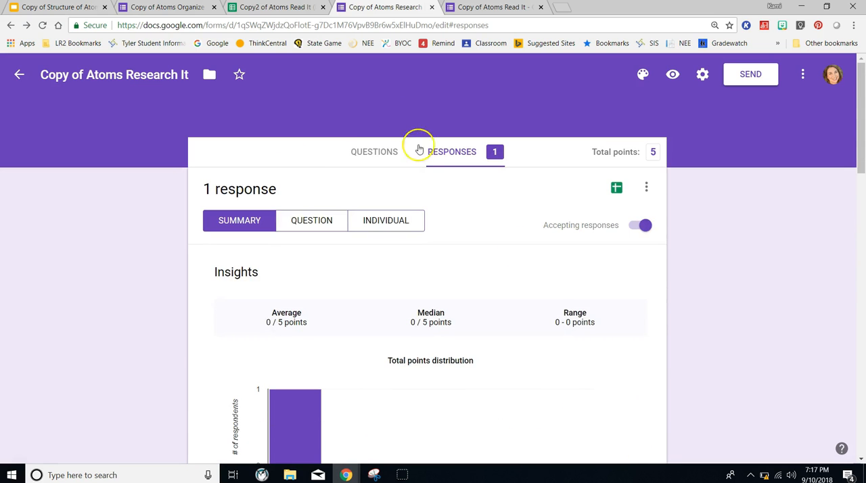
click(376, 151)
click(452, 153)
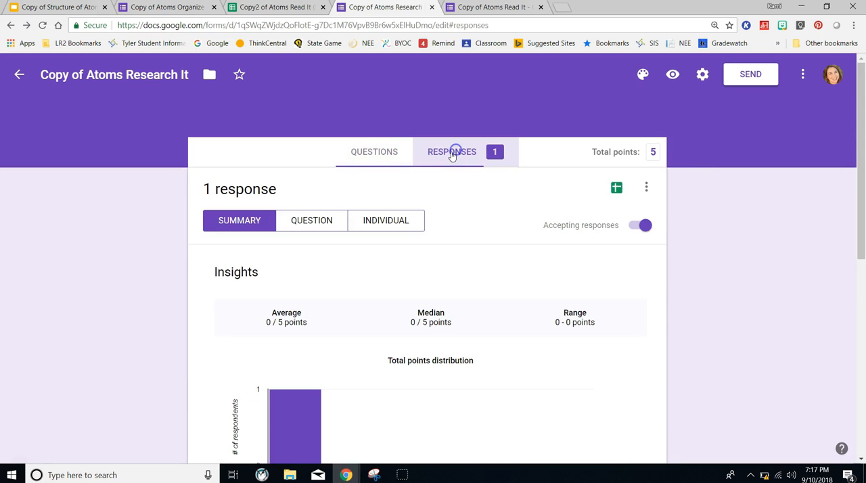
- View the Research It responses by question, mark the answer to question 1 as correct and save the grade
click(311, 220)
scroll(460, 215, down, 2)
scroll(460, 216, down, 1)
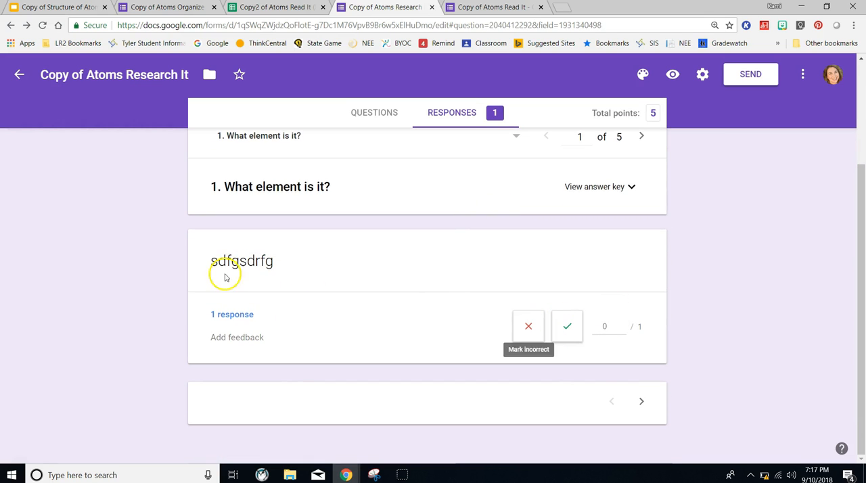
click(567, 327)
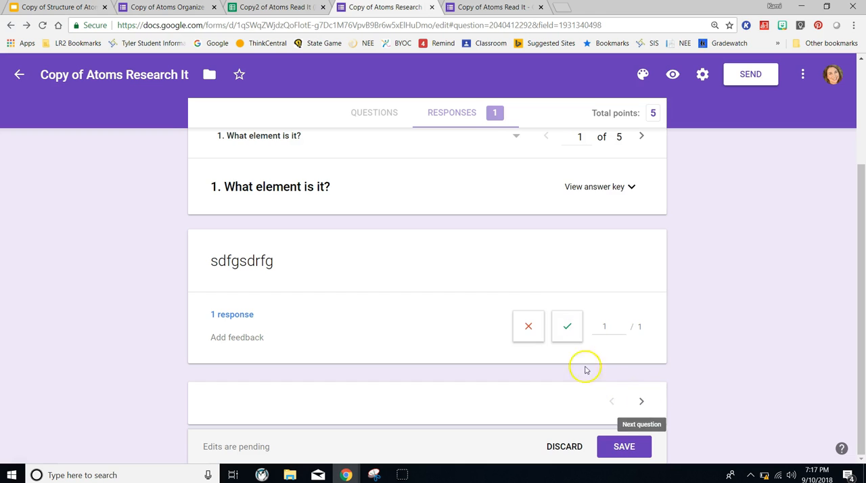
click(643, 402)
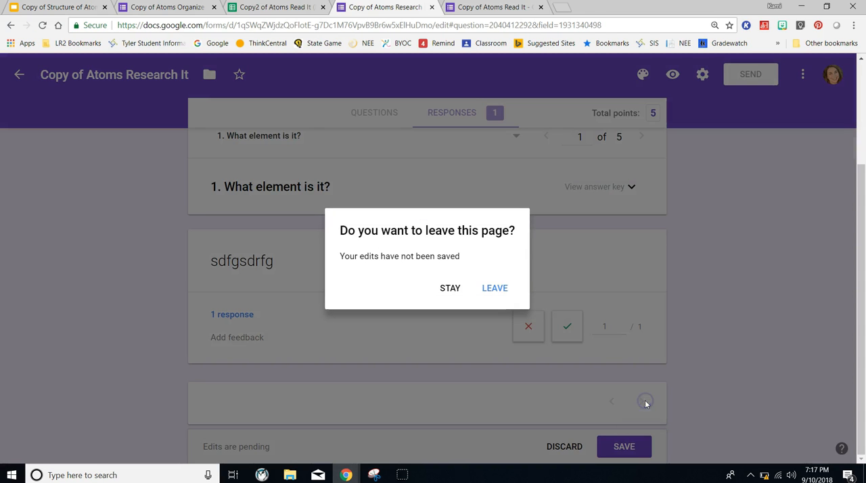
click(450, 288)
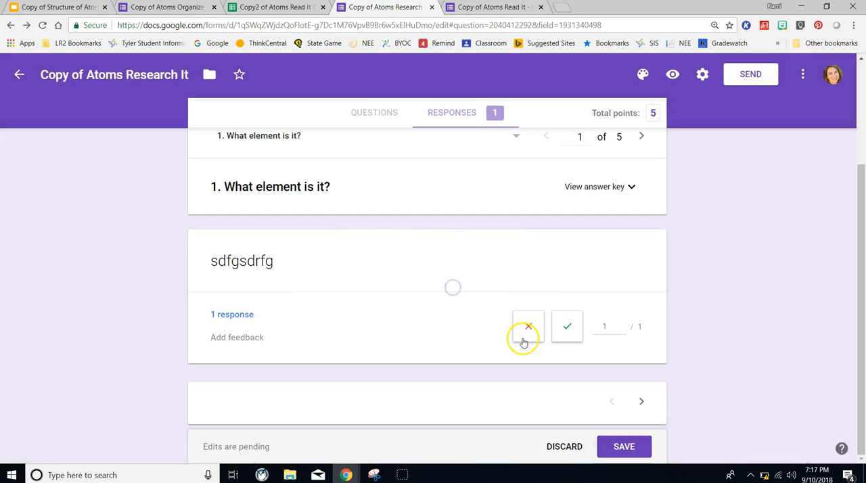
click(617, 448)
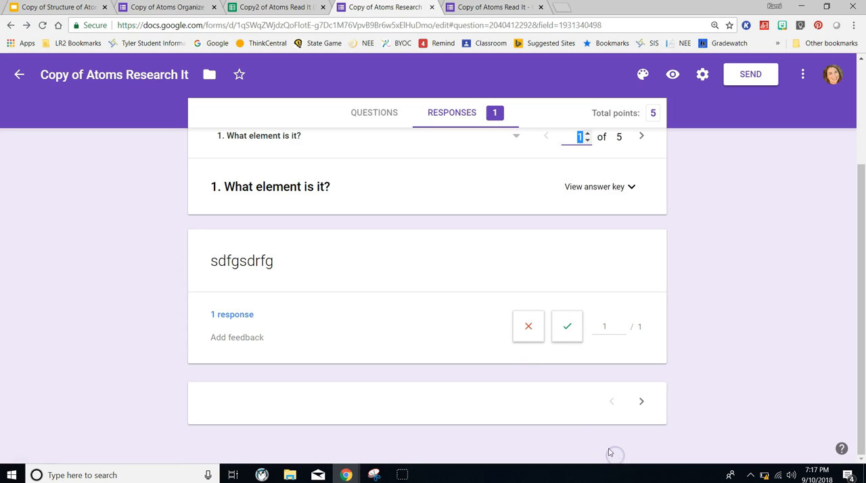
- Mark the question 1 answer as correct again, save it and go on to question 2
click(642, 136)
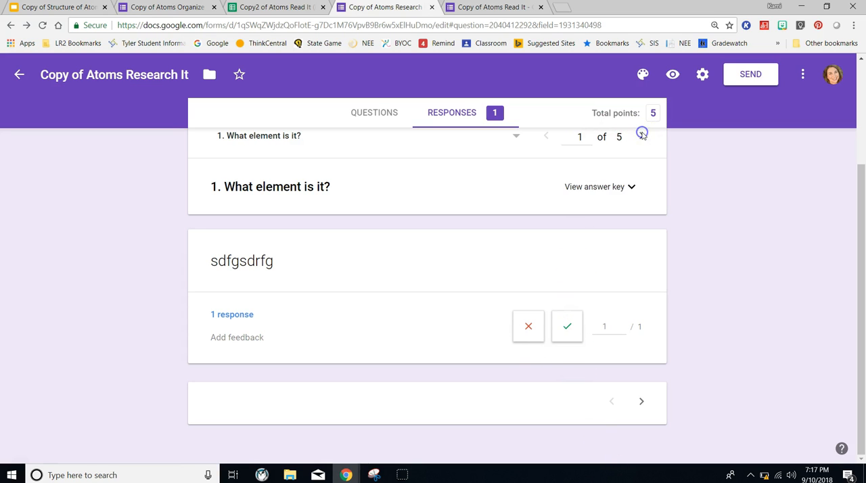
click(565, 327)
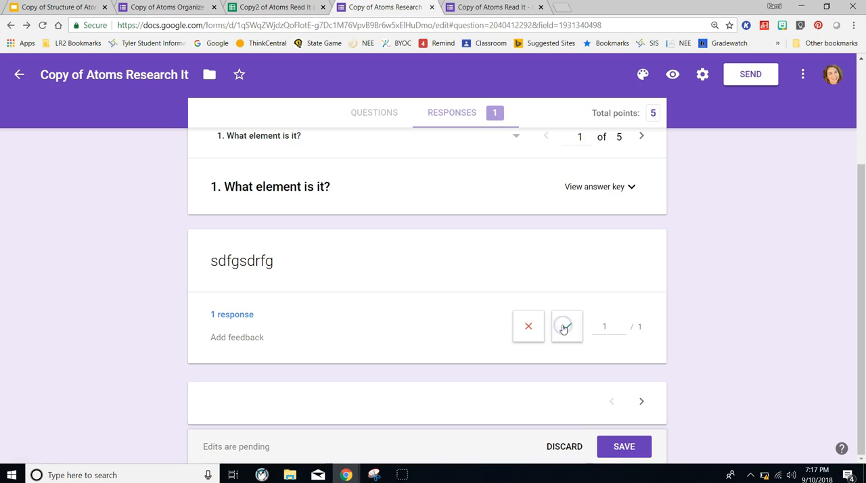
click(615, 449)
click(642, 137)
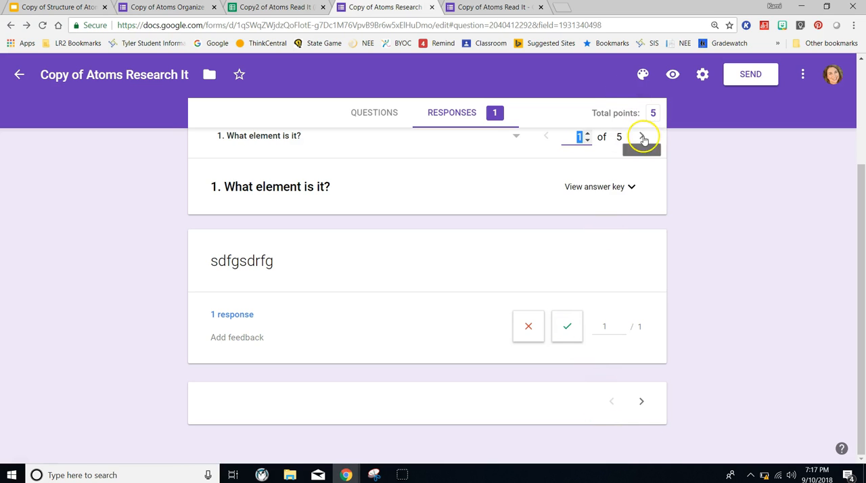
click(642, 138)
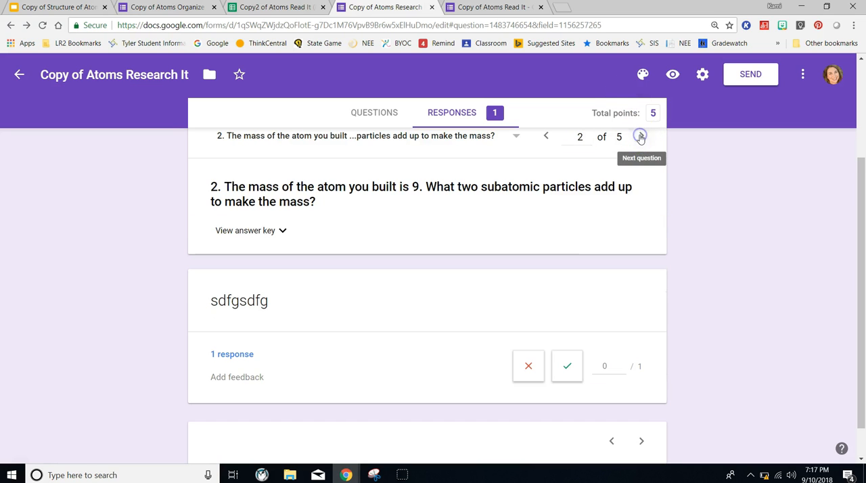
- Mark the answers to questions 2 and 3 of Research It as correct, saving the grade for each
click(568, 367)
click(623, 448)
click(642, 136)
click(568, 374)
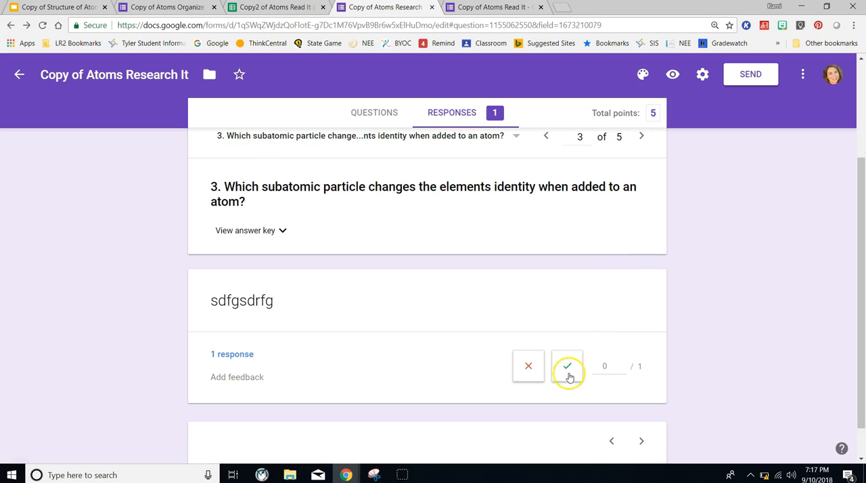
click(617, 447)
- Mark the answers to questions 4 and 5 of Research It as incorrect, saving the grade for each
click(641, 137)
click(529, 330)
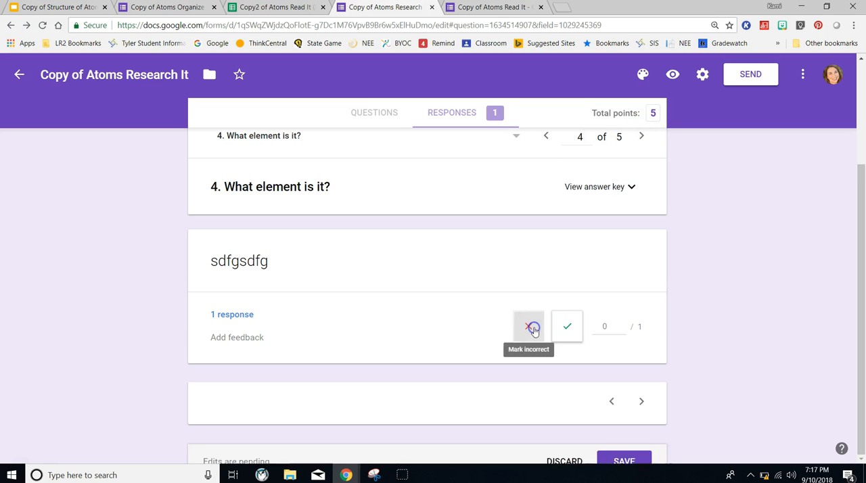
click(623, 446)
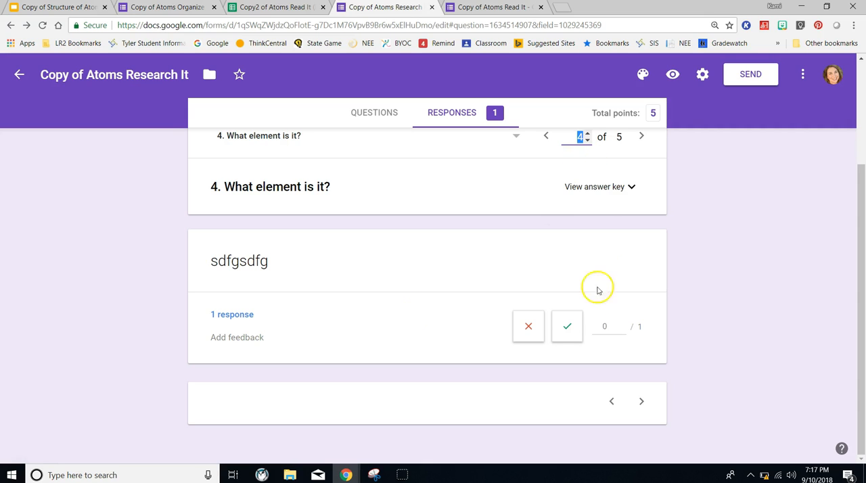
click(643, 403)
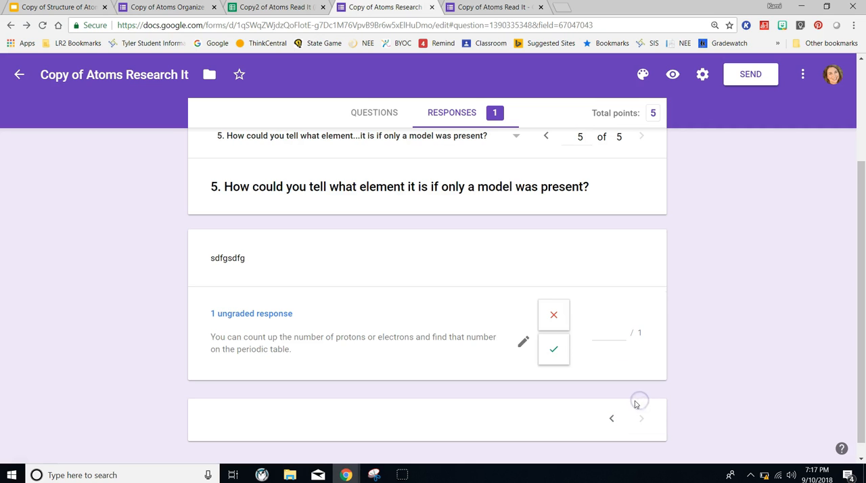
click(558, 321)
click(623, 446)
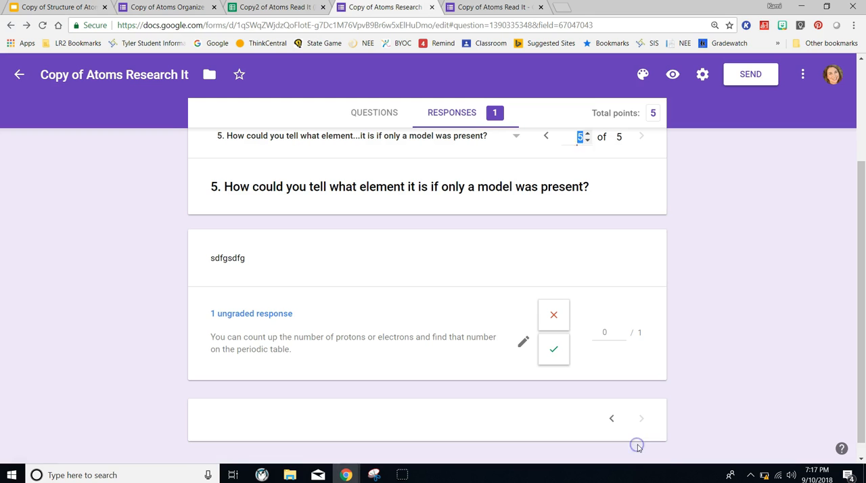
- Switch to the Copy2 of Atoms Read It (Responses) spreadsheet, review the updated row 2 grades and inspect the Read It Score formula in B2
click(264, 6)
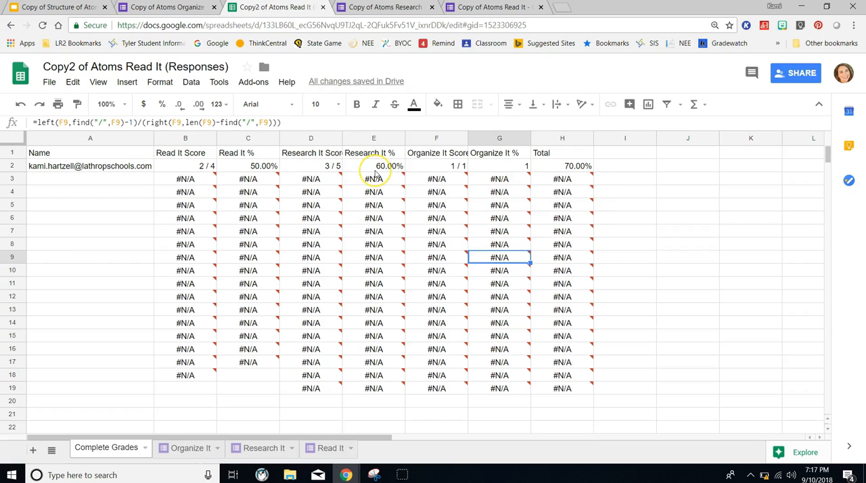
click(325, 167)
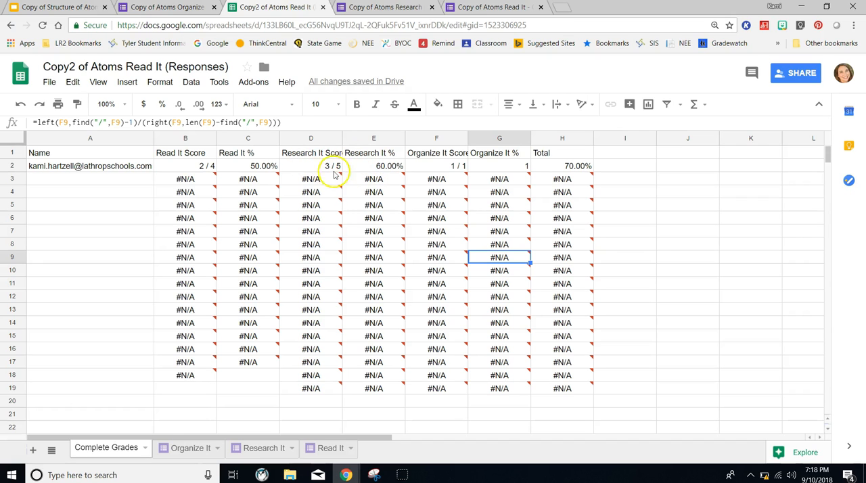
mouse_move(377, 182)
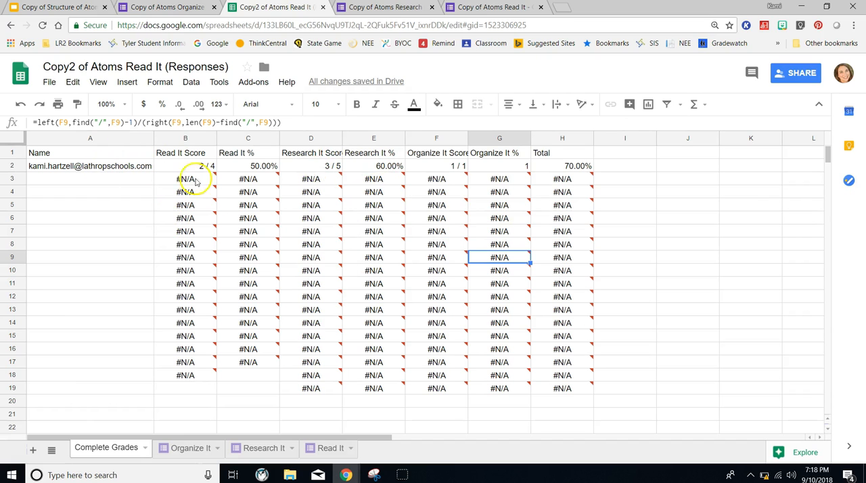
mouse_move(538, 184)
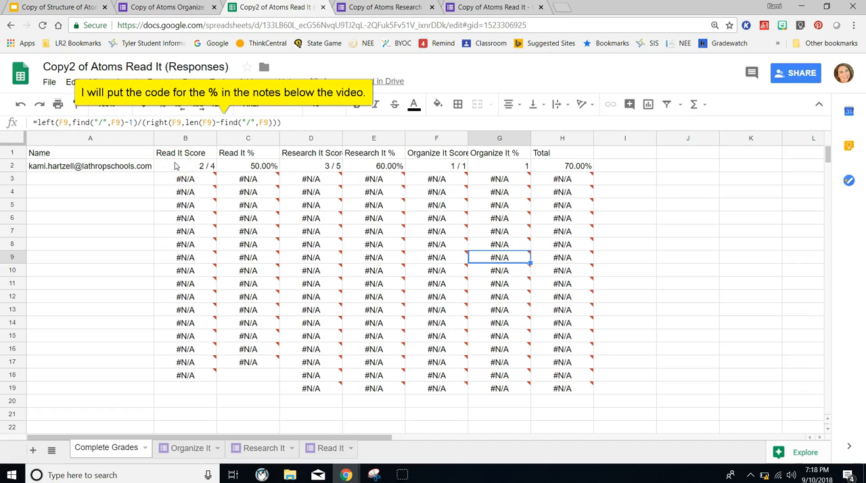
click(174, 164)
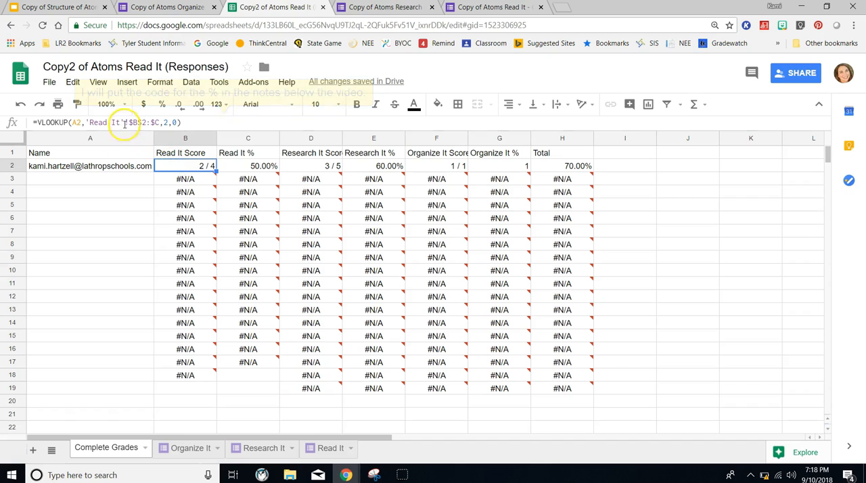